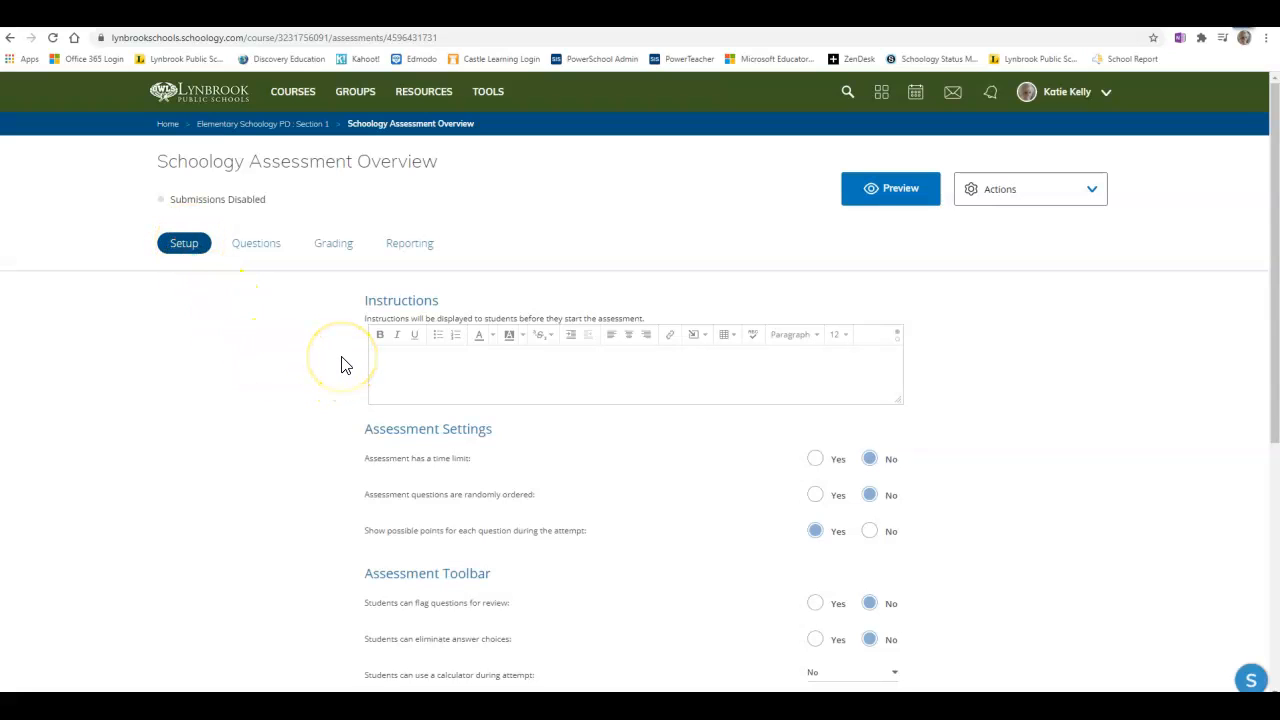
Add the four-line instructions paragraph beginning 'Please answer all of the questions in this assessment' to the Instructions box.
{"action": "scroll", "coordinate": [1275, 335], "scroll_direction": "down", "scroll_amount": 2}
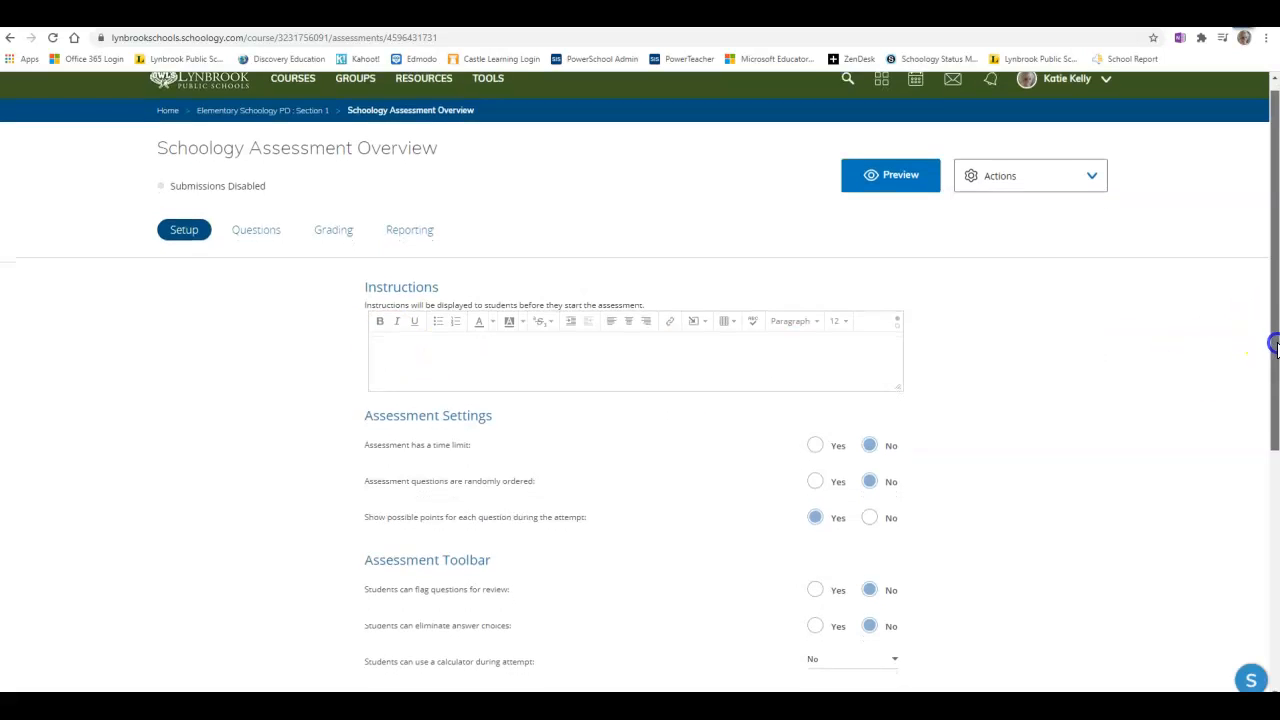
{"action": "left_click_drag", "start_coordinate": [1275, 352], "coordinate": [1275, 409]}
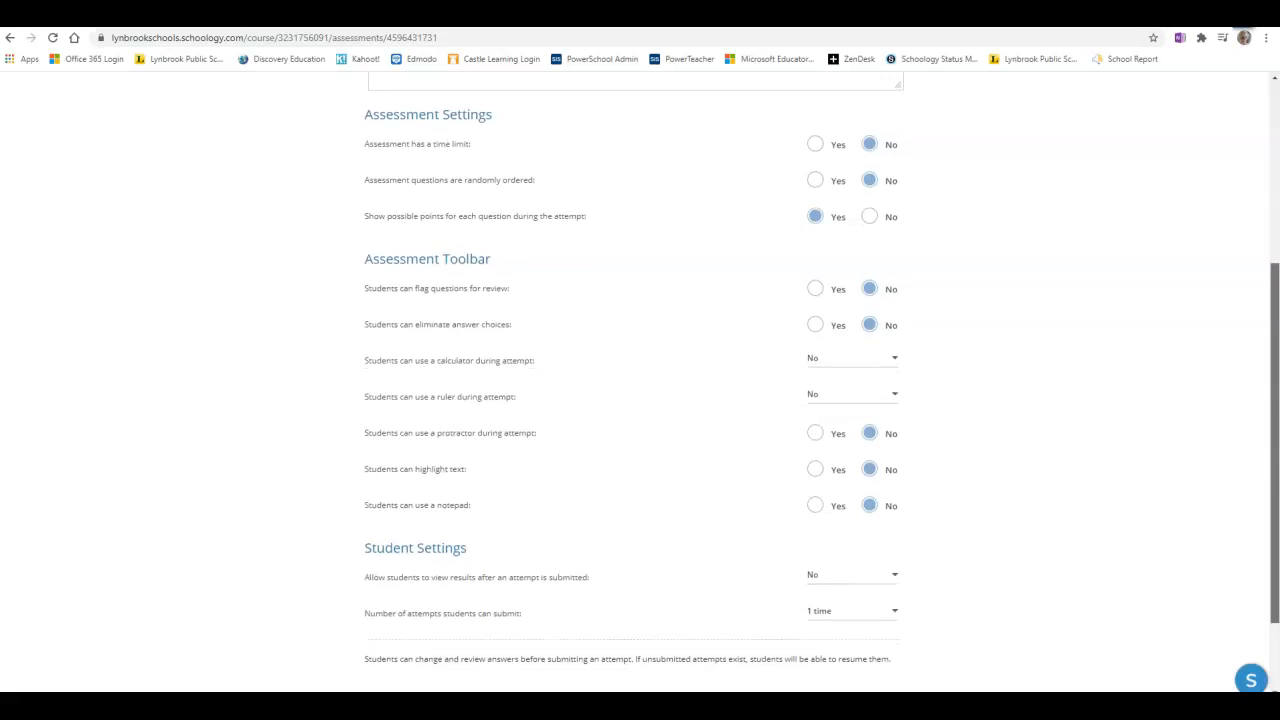
{"action": "scroll", "coordinate": [1258, 372], "scroll_direction": "up", "scroll_amount": 3}
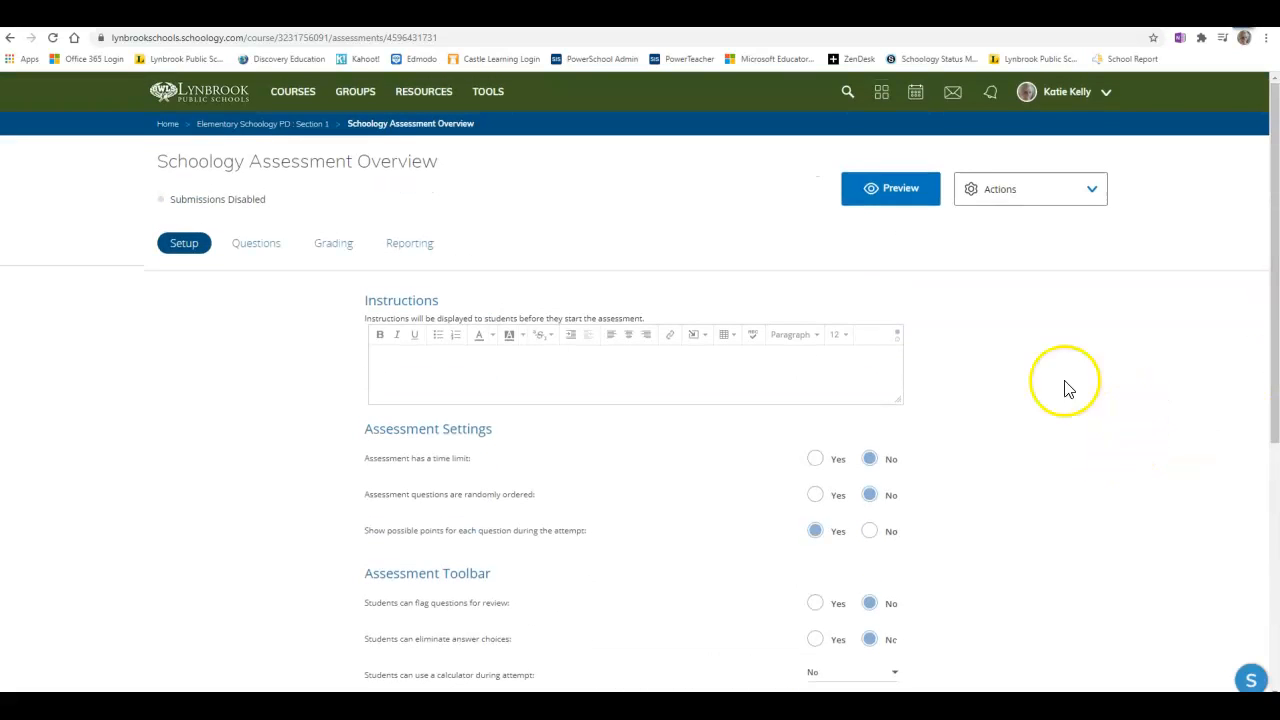
{"action": "left_click", "coordinate": [385, 358]}
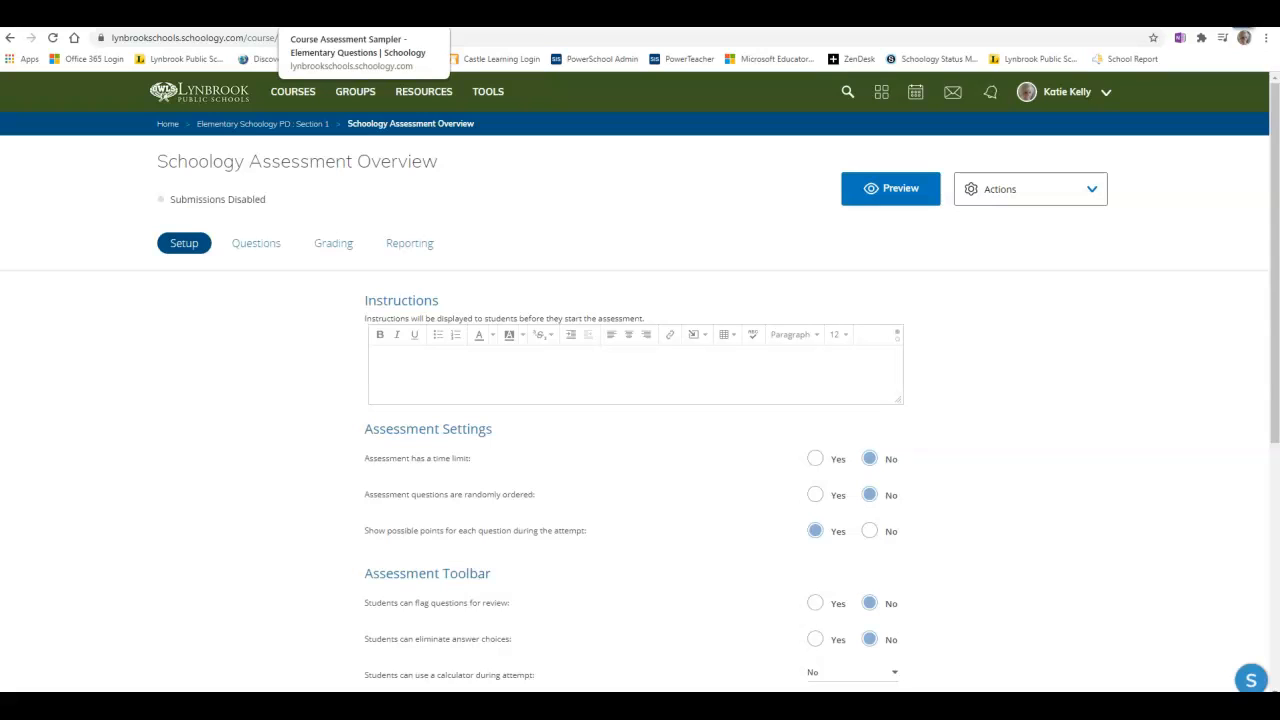
{"action": "left_click", "coordinate": [890, 188]}
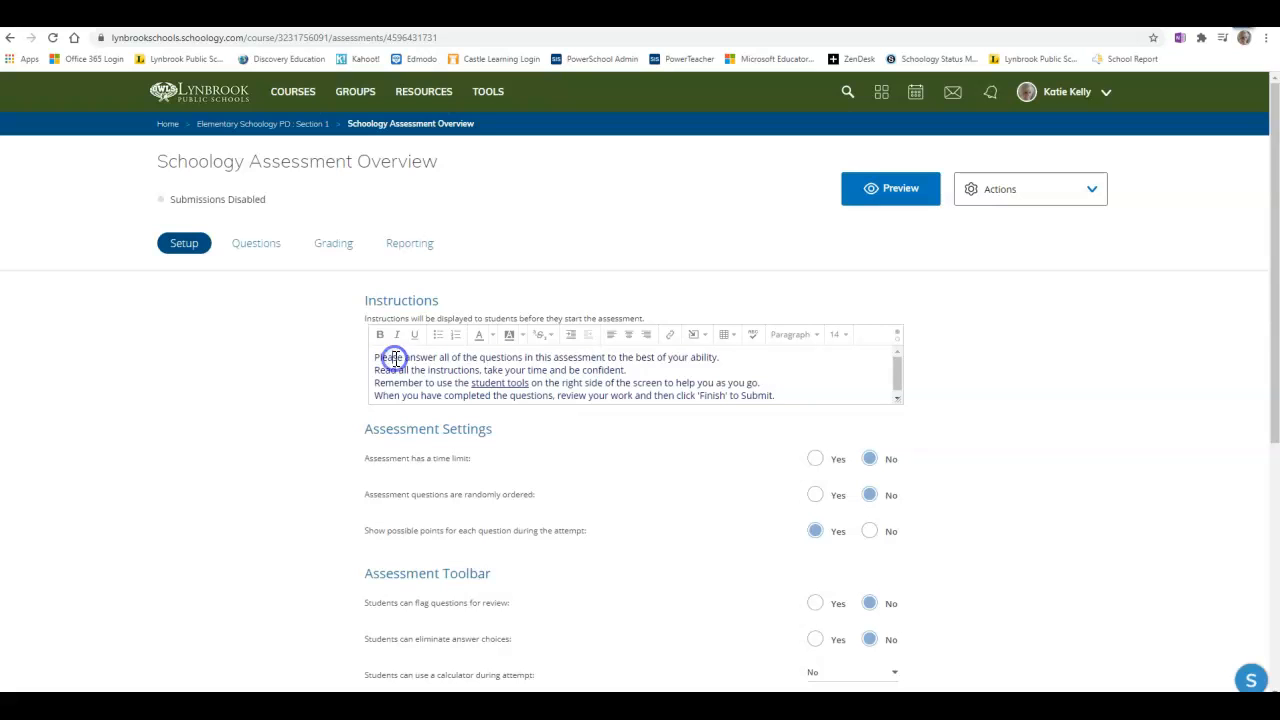
Select all the instruction text and center-align it.
{"action": "triple_click", "coordinate": [396, 358]}
{"action": "left_click_drag", "start_coordinate": [377, 360], "coordinate": [786, 414]}
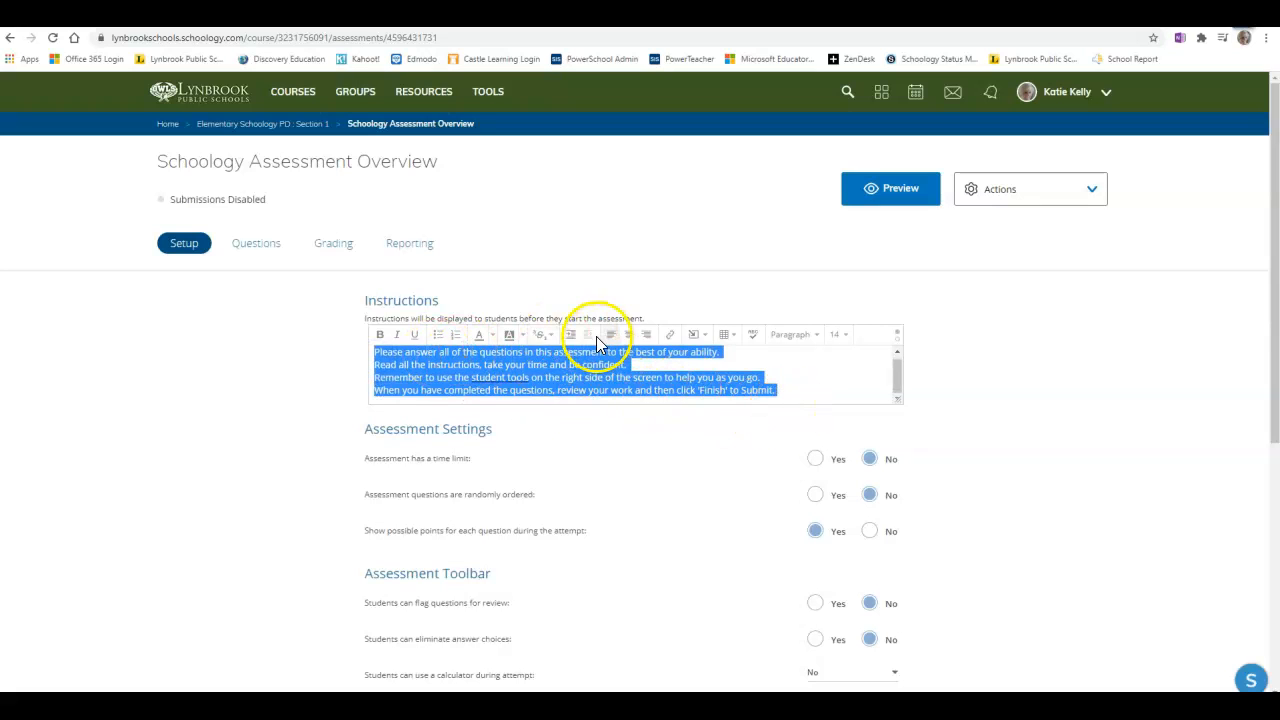
{"action": "left_click", "coordinate": [628, 334]}
{"action": "left_click", "coordinate": [572, 370]}
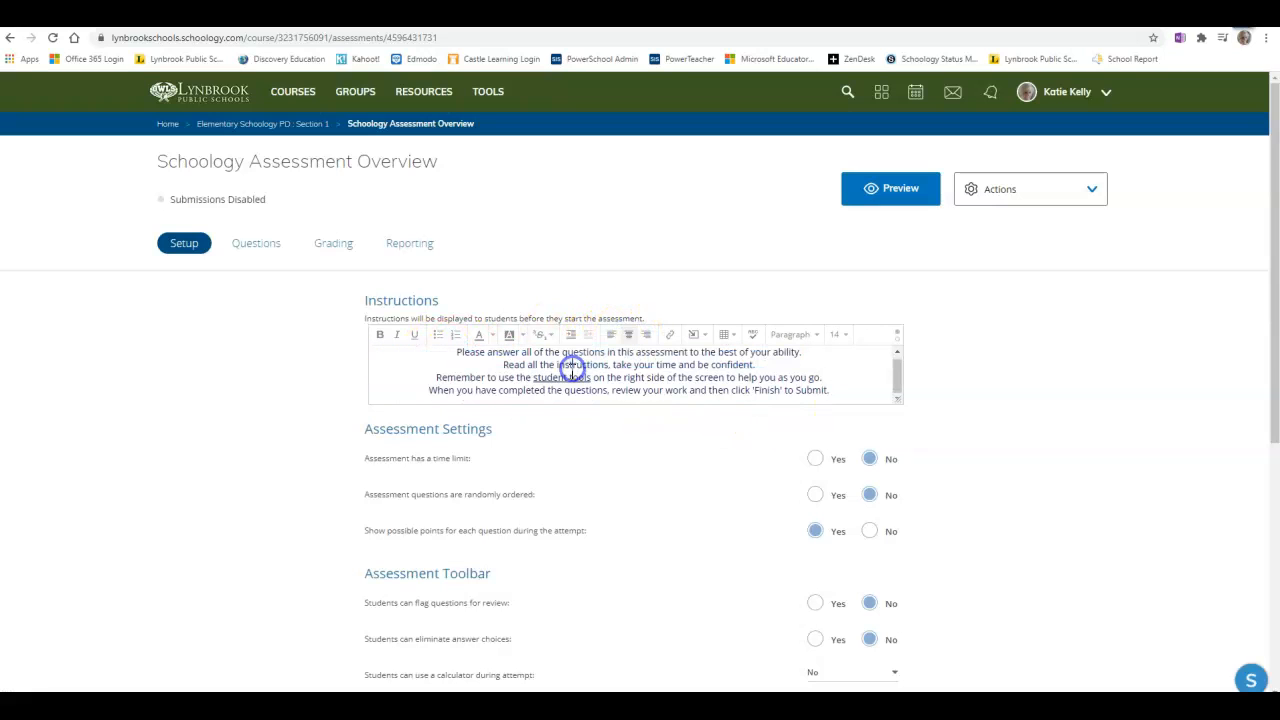
Insert an empty line above the first instruction line.
{"action": "left_click", "coordinate": [459, 352]}
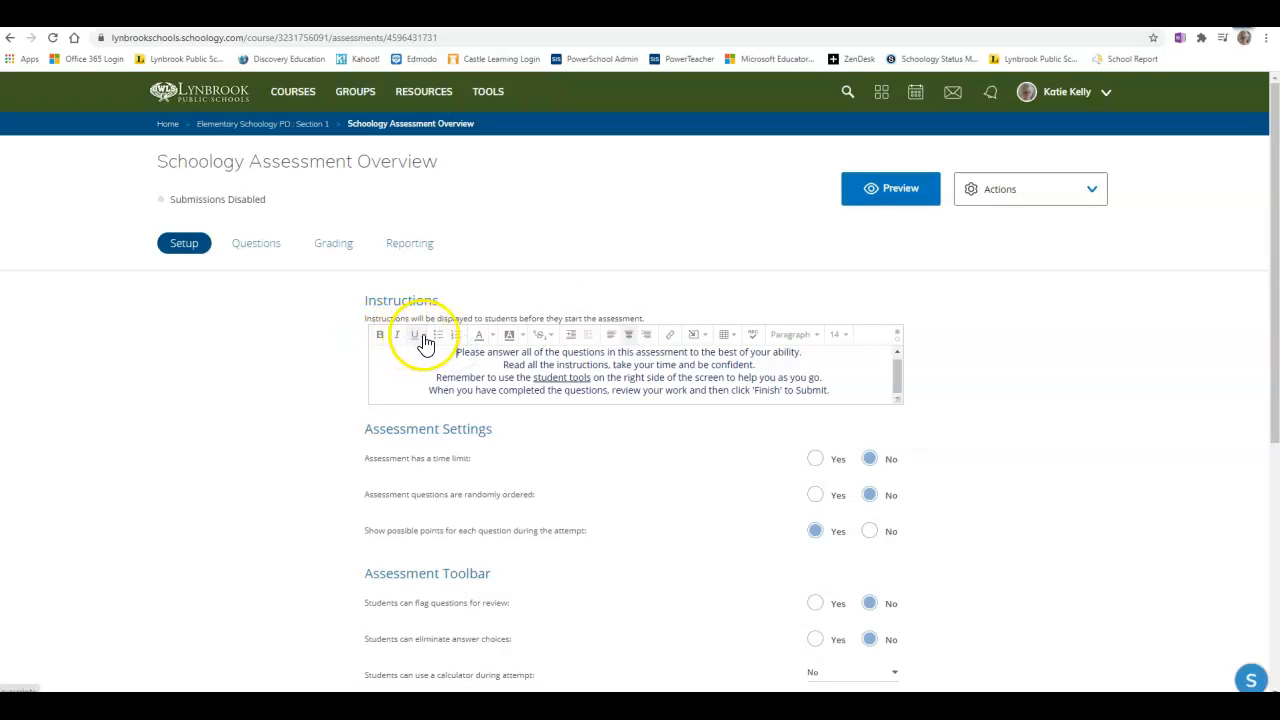
{"action": "left_click", "coordinate": [456, 352]}
{"action": "key", "text": "Return"}
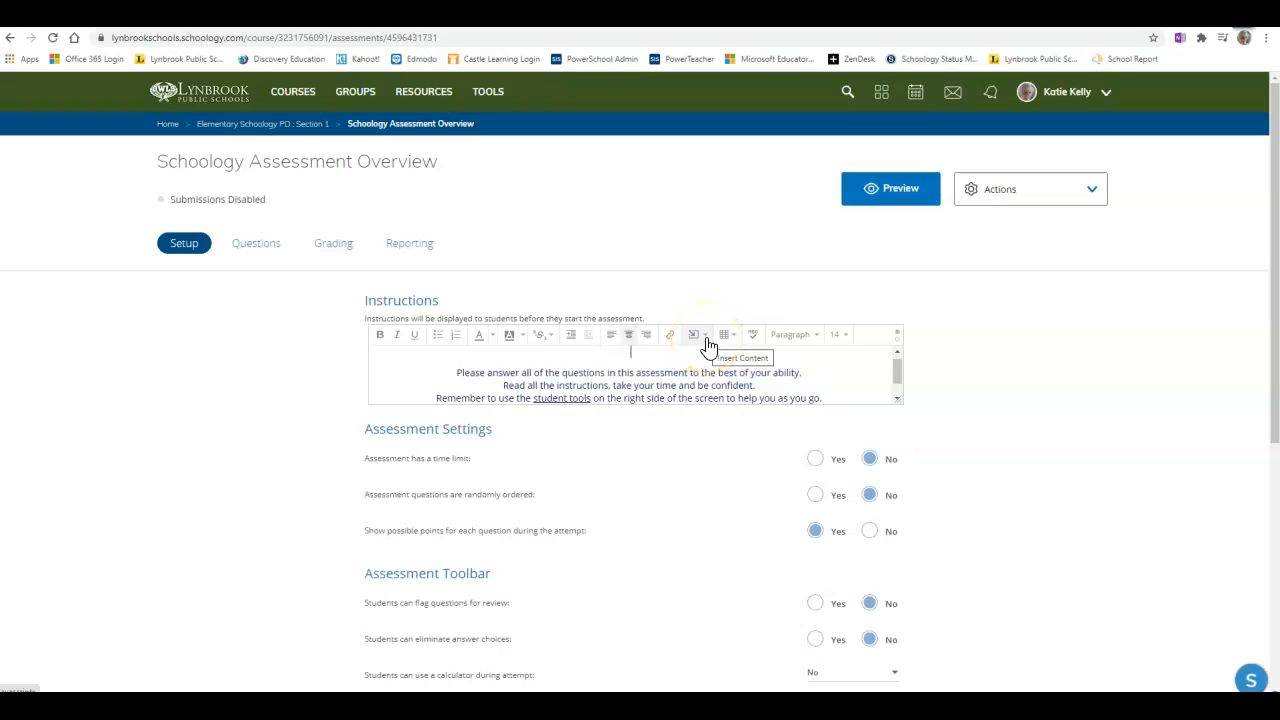
Insert the image file youve-got-this from the Schoology Assessments pictures folder at the top of the instructions.
{"action": "left_click", "coordinate": [706, 340]}
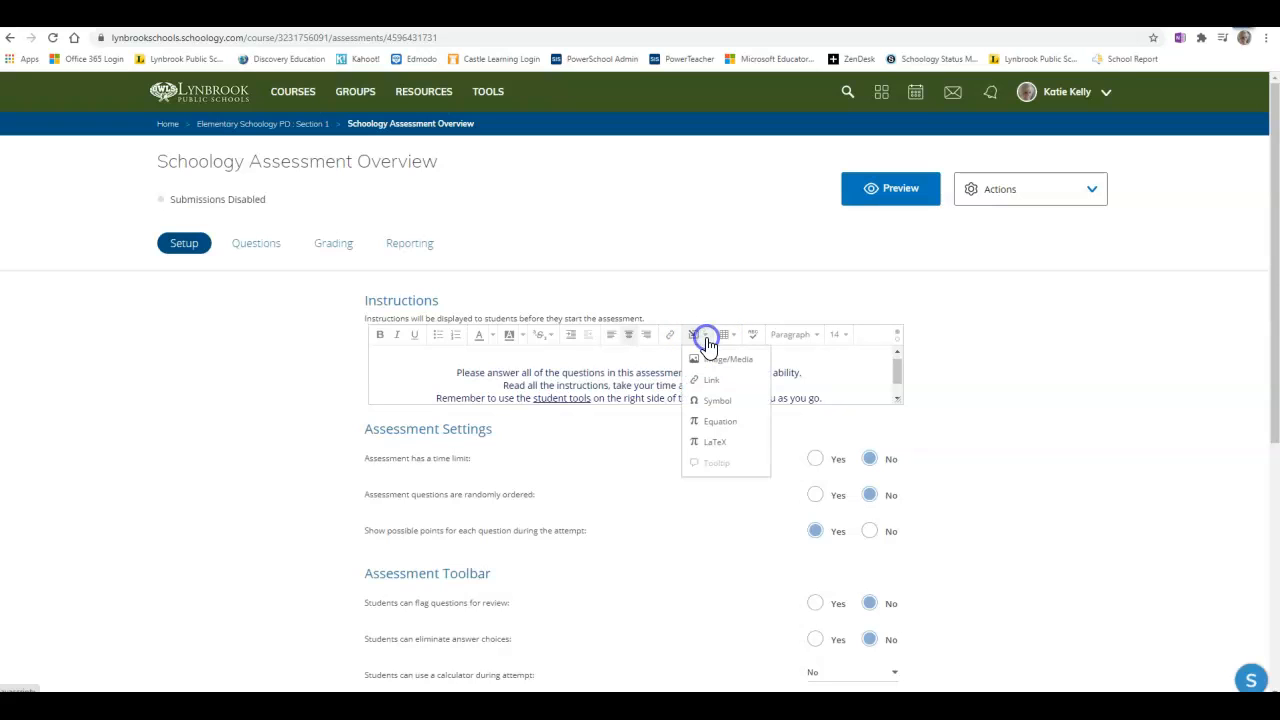
{"action": "left_click", "coordinate": [718, 360]}
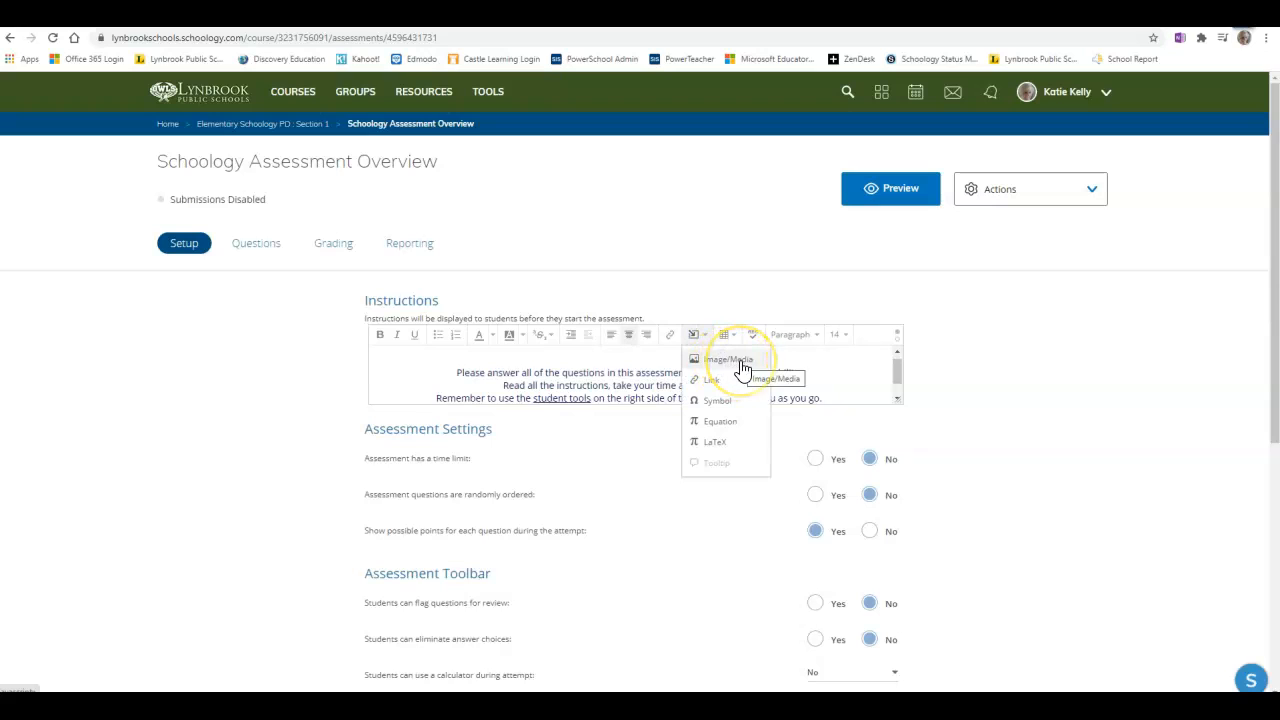
{"action": "left_click", "coordinate": [717, 360]}
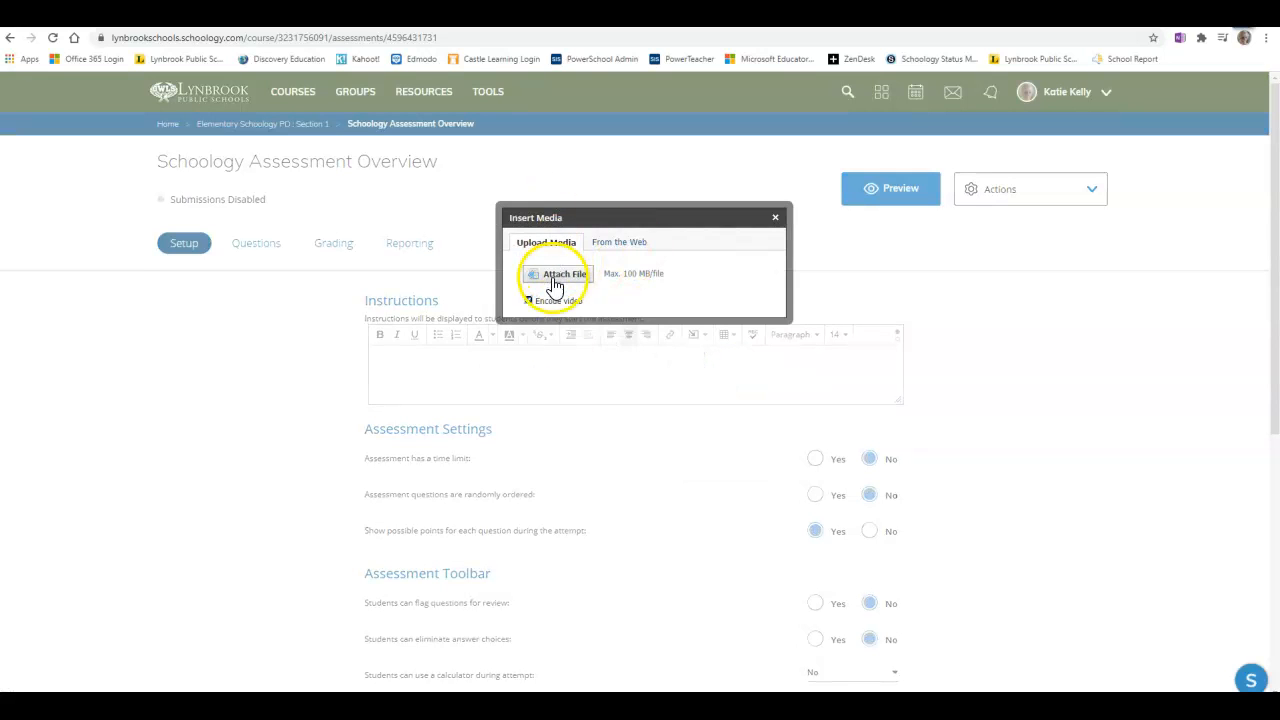
{"action": "left_click", "coordinate": [564, 276]}
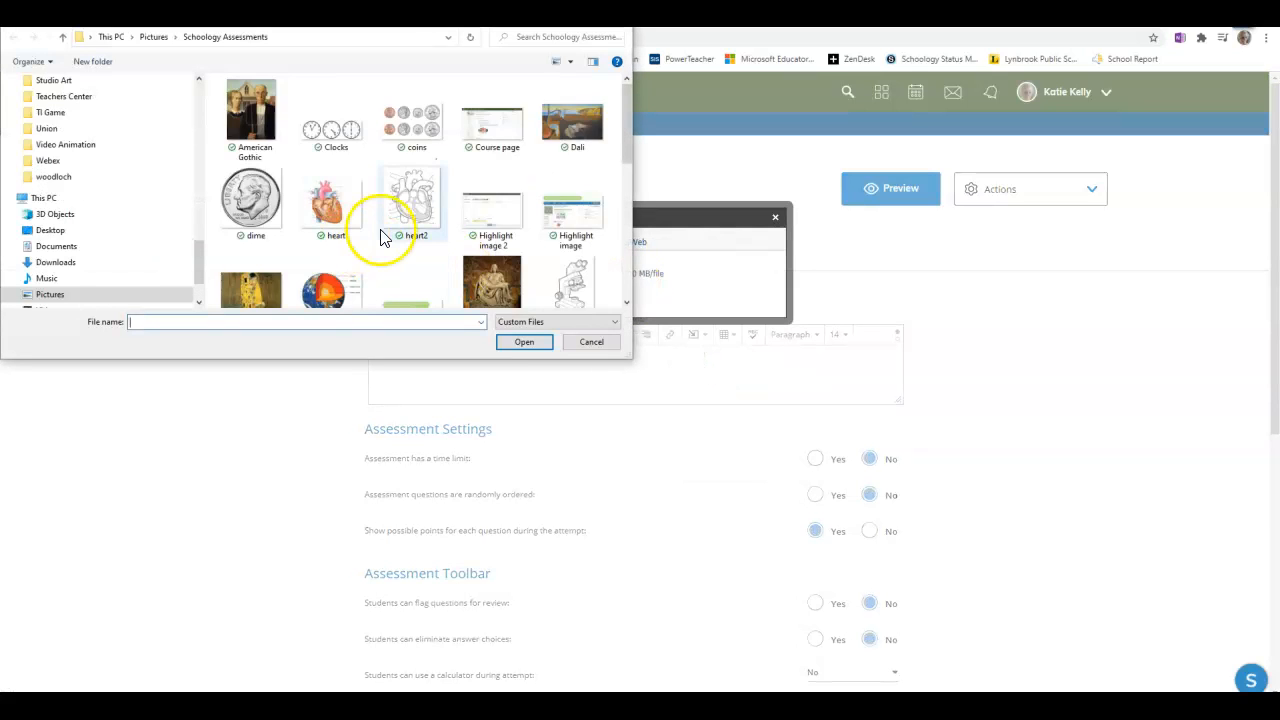
{"action": "scroll", "coordinate": [386, 234], "scroll_direction": "down", "scroll_amount": 10}
{"action": "left_click", "coordinate": [282, 288]}
{"action": "left_click", "coordinate": [524, 342]}
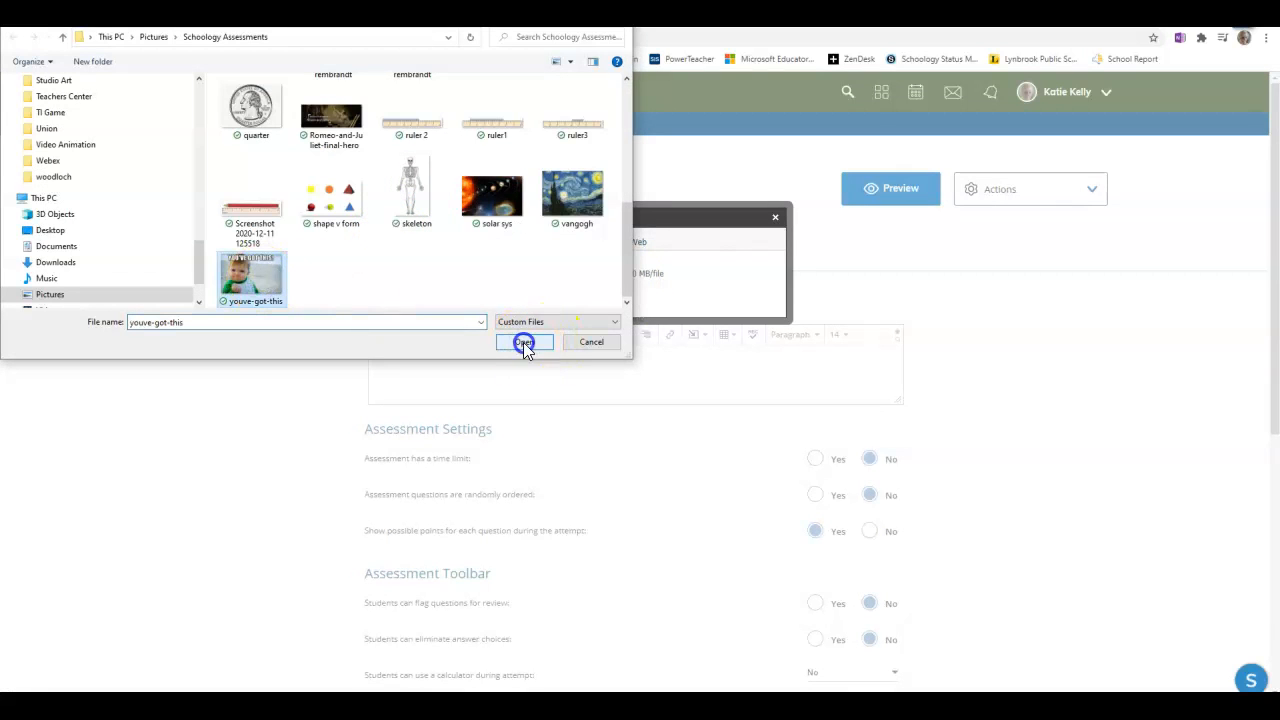
{"action": "left_click", "coordinate": [643, 340]}
{"action": "scroll", "coordinate": [738, 365], "scroll_direction": "down", "scroll_amount": 3}
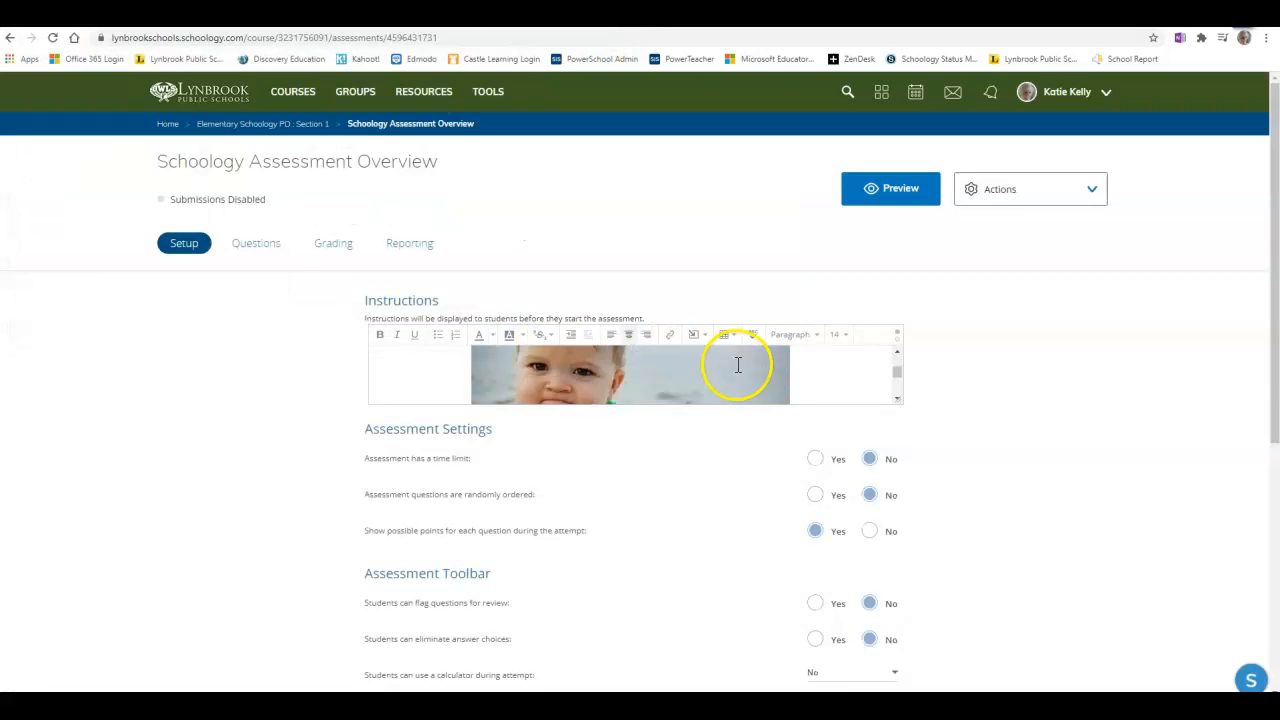
Resize the inserted image to make it slightly smaller.
{"action": "left_click", "coordinate": [752, 368]}
{"action": "left_click_drag", "start_coordinate": [791, 378], "coordinate": [737, 351]}
{"action": "left_click", "coordinate": [808, 372]}
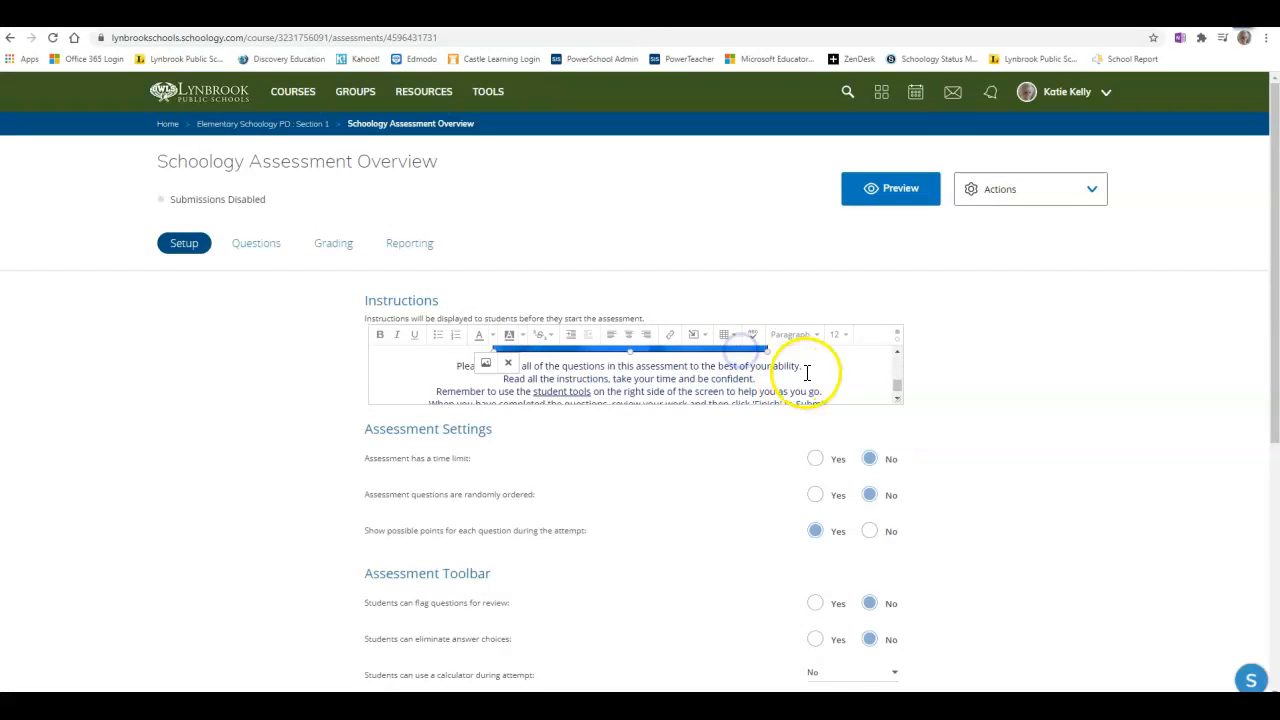
{"action": "left_click", "coordinate": [698, 334]}
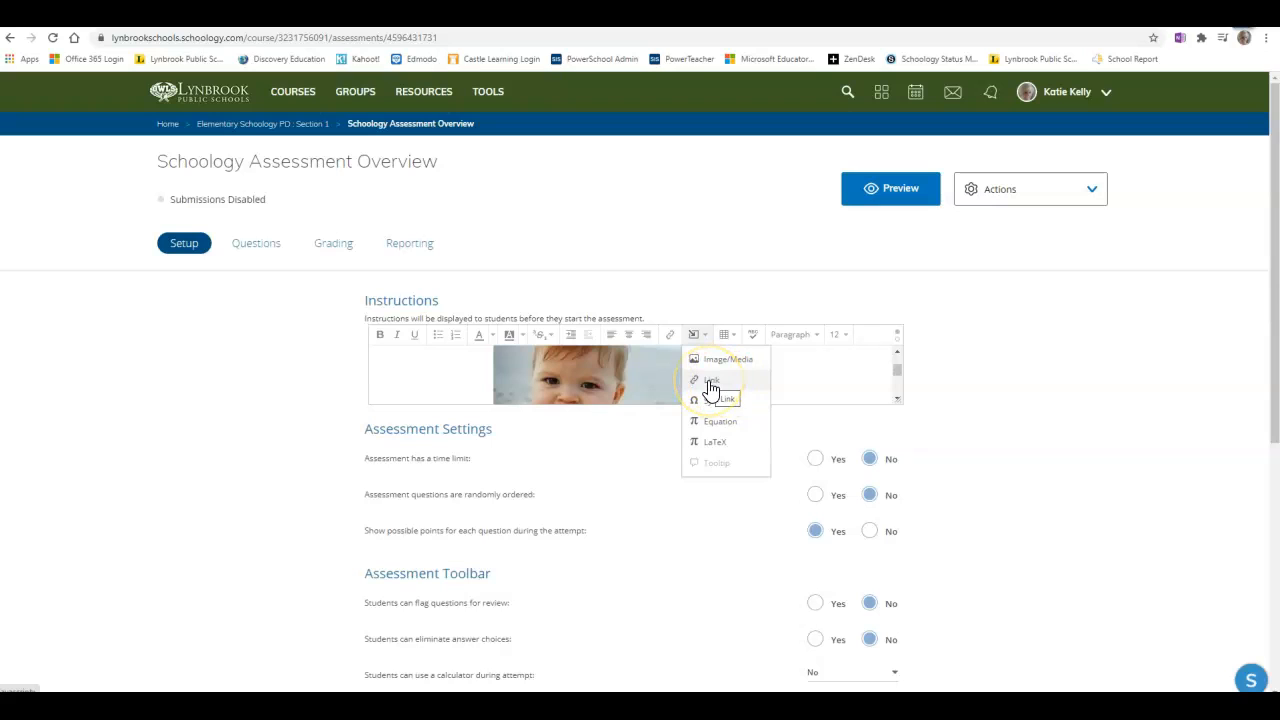
{"action": "left_click", "coordinate": [997, 391]}
{"action": "scroll", "coordinate": [274, 486], "scroll_direction": "down", "scroll_amount": 2}
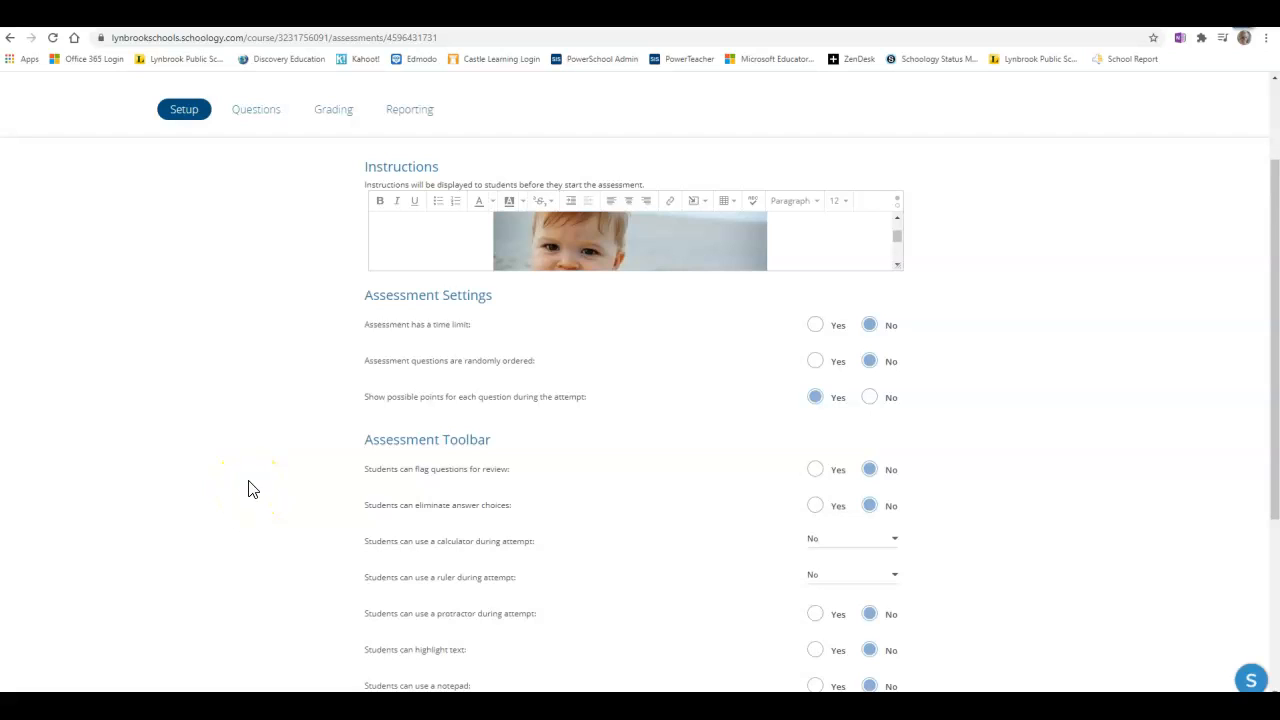
Turn on the assessment time limit and set the assessment time to 20 minutes.
{"action": "left_click", "coordinate": [332, 336]}
{"action": "left_click", "coordinate": [358, 335]}
{"action": "left_click", "coordinate": [816, 328]}
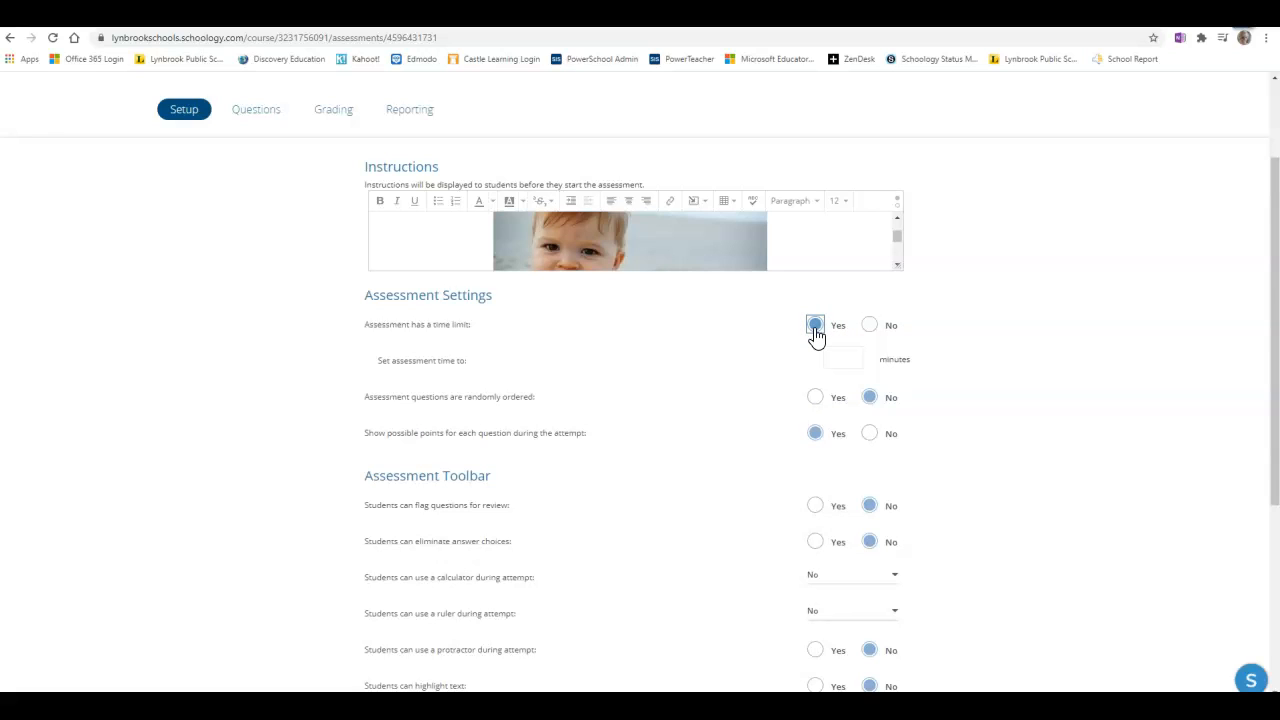
{"action": "left_click", "coordinate": [852, 357]}
{"action": "left_click", "coordinate": [855, 356]}
{"action": "left_click", "coordinate": [843, 358]}
{"action": "type", "text": "20"}
{"action": "left_click", "coordinate": [945, 361]}
{"action": "left_click", "coordinate": [957, 372]}
{"action": "left_click", "coordinate": [817, 399]}
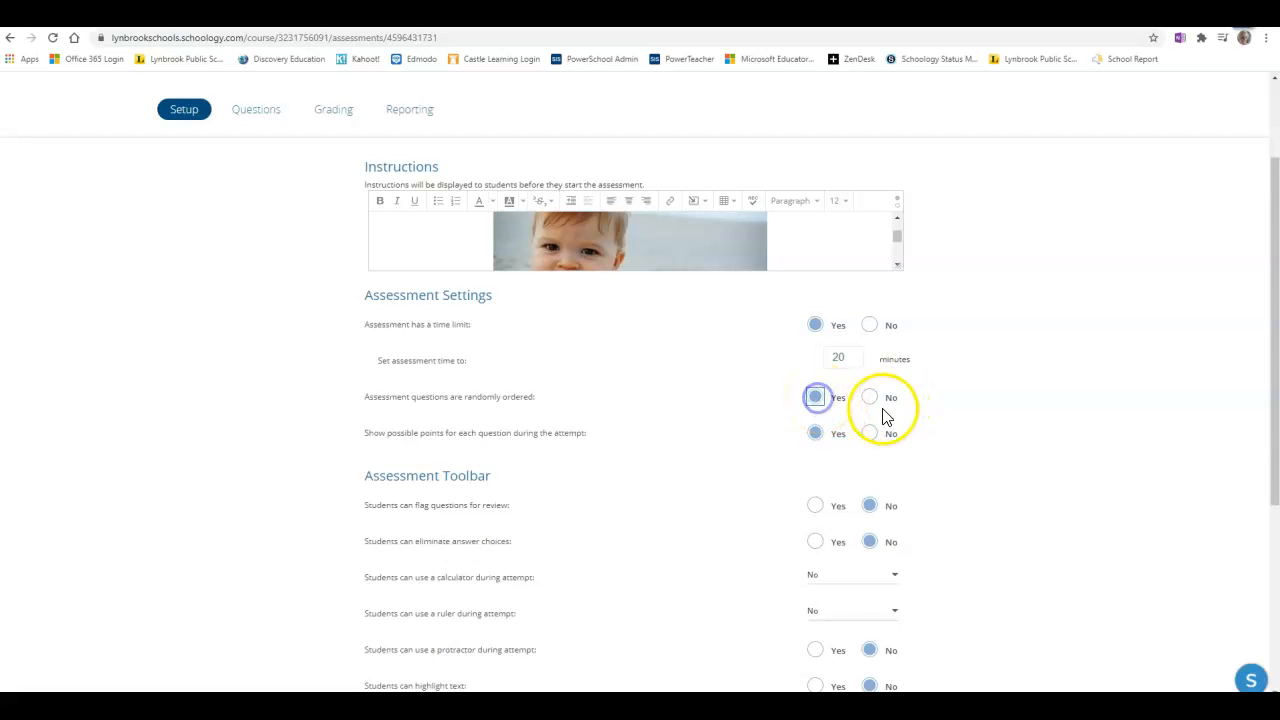
{"action": "left_click", "coordinate": [875, 402]}
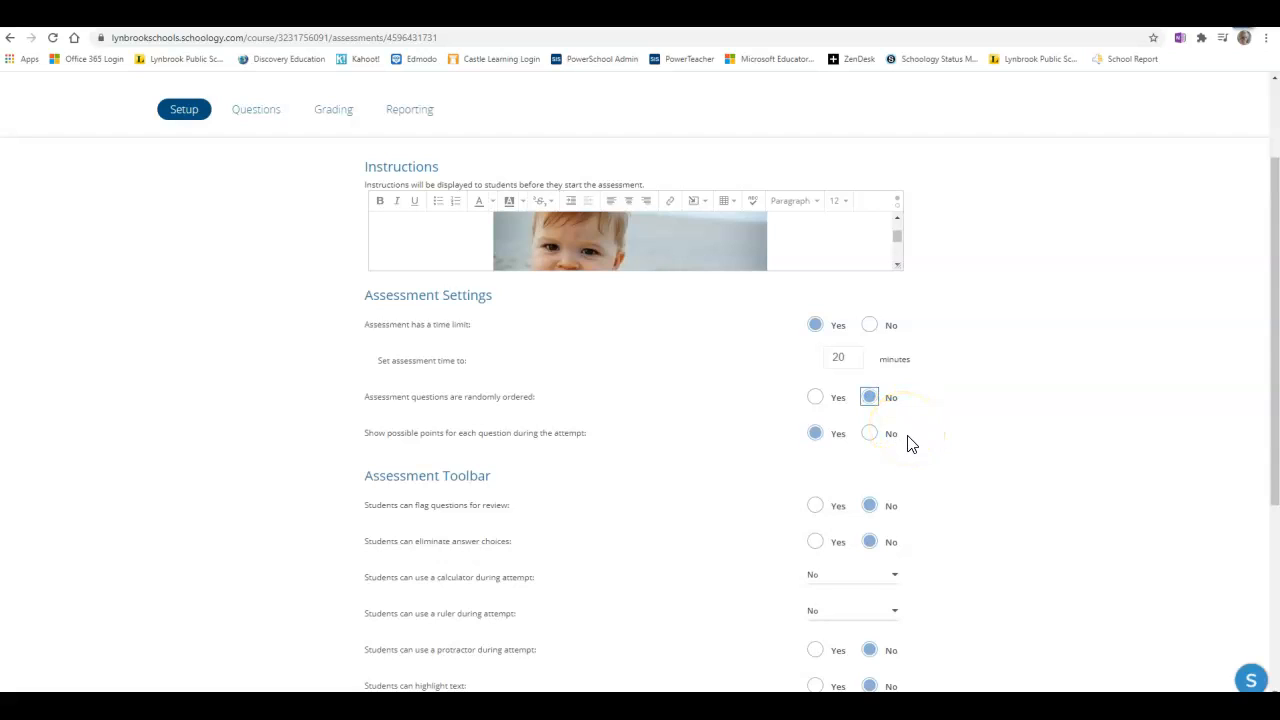
{"action": "left_click", "coordinate": [816, 437]}
Allow students to flag questions for review and to eliminate answer choices.
{"action": "scroll", "coordinate": [817, 446], "scroll_direction": "down", "scroll_amount": 3}
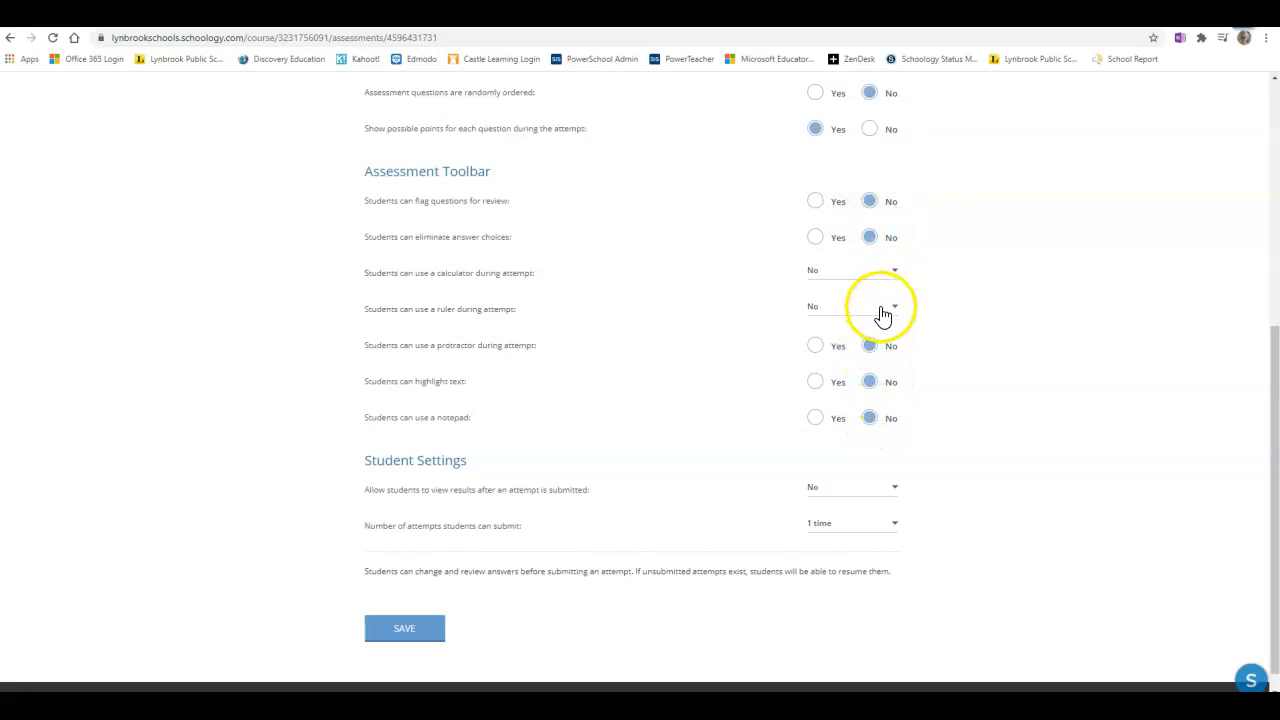
{"action": "left_click", "coordinate": [816, 205]}
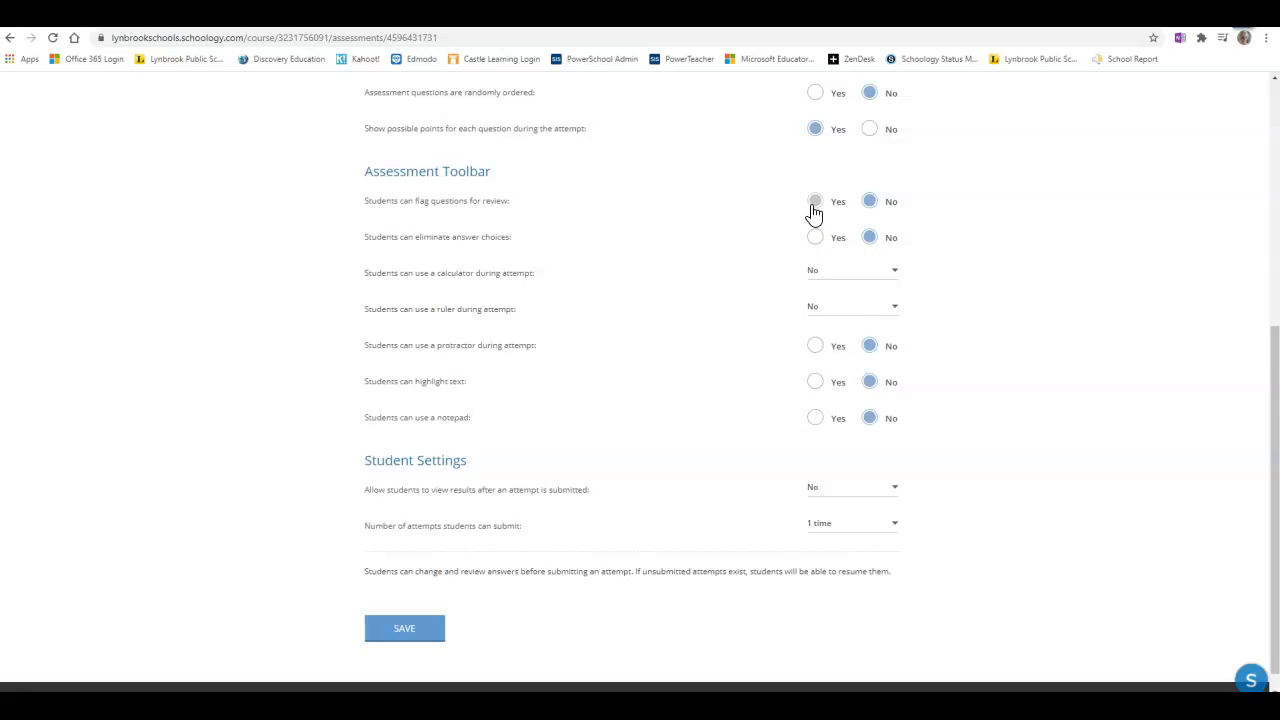
{"action": "left_click", "coordinate": [817, 205]}
{"action": "left_click", "coordinate": [814, 244]}
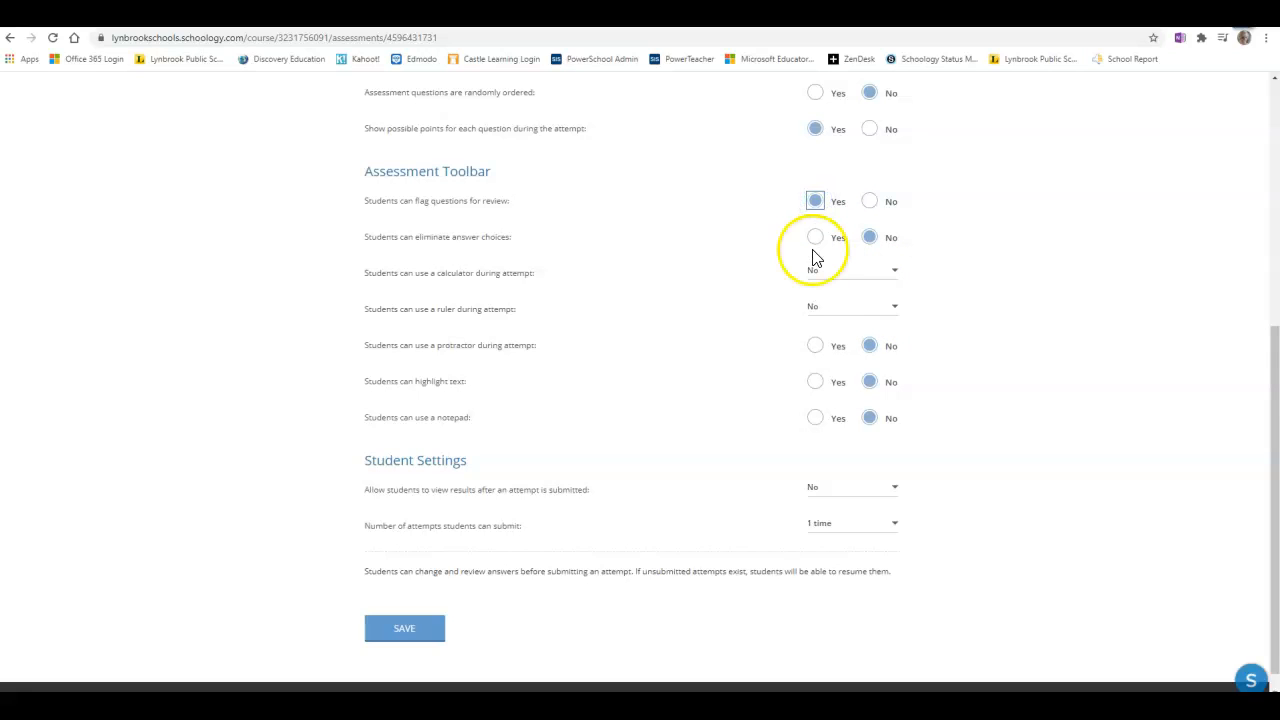
Allow a basic calculator and a ruler during the attempt.
{"action": "left_click", "coordinate": [843, 277]}
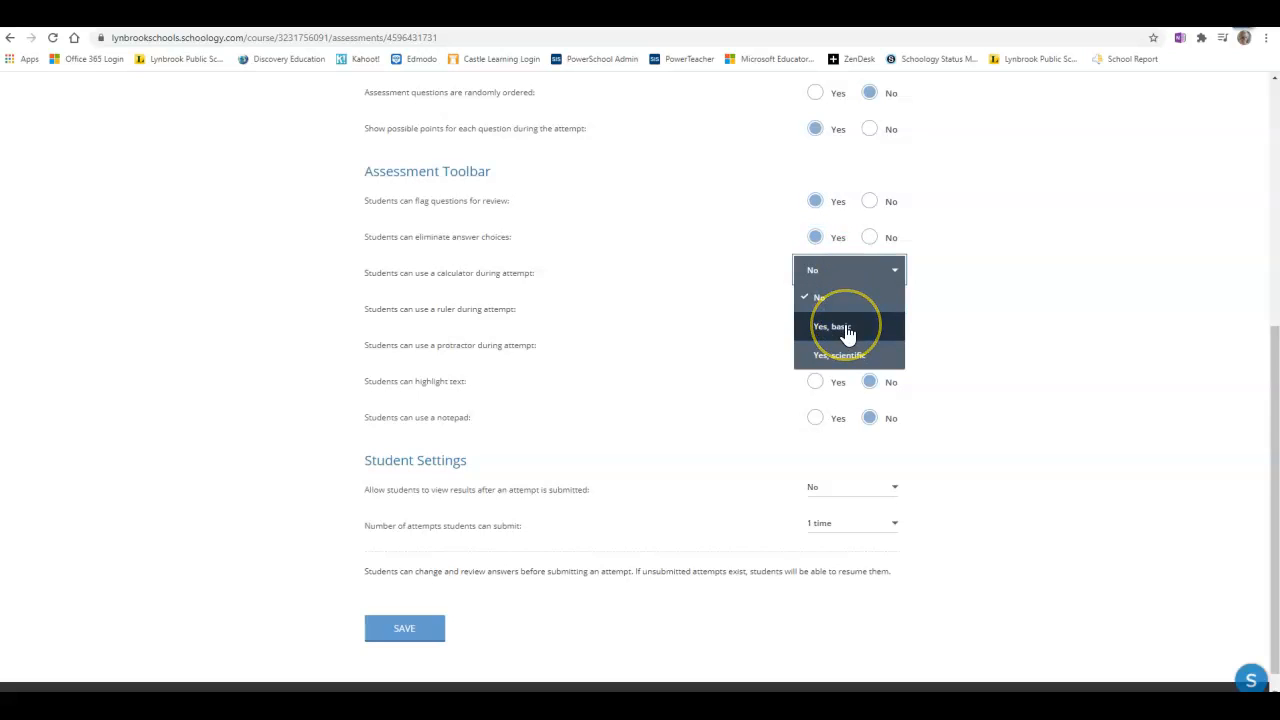
{"action": "left_click", "coordinate": [844, 328]}
{"action": "left_click", "coordinate": [823, 310]}
{"action": "left_click", "coordinate": [848, 364]}
Allow students to use a protractor, highlight text and use a notepad during the attempt.
{"action": "left_click", "coordinate": [815, 346]}
{"action": "left_click", "coordinate": [817, 389]}
{"action": "left_click", "coordinate": [815, 421]}
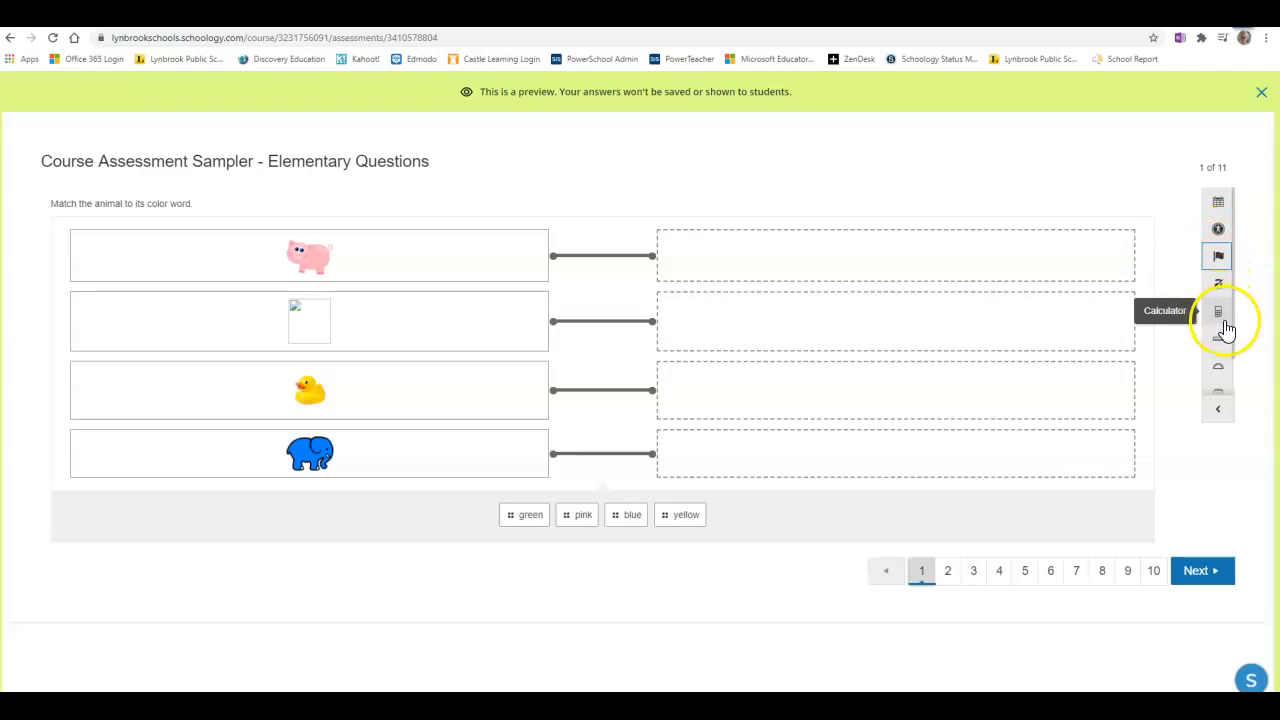
In the preview, flag the first question for review and eliminate the yellow and blue answer choices.
{"action": "left_click", "coordinate": [1219, 258]}
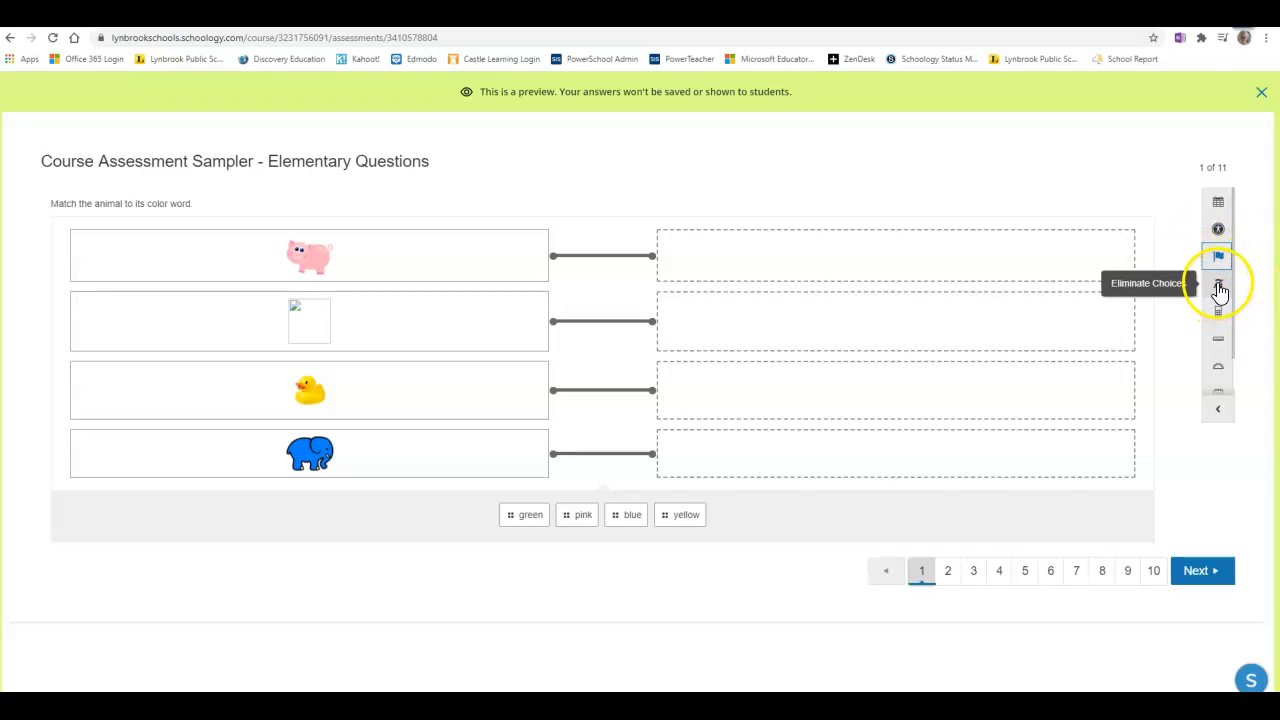
{"action": "left_click", "coordinate": [1221, 289]}
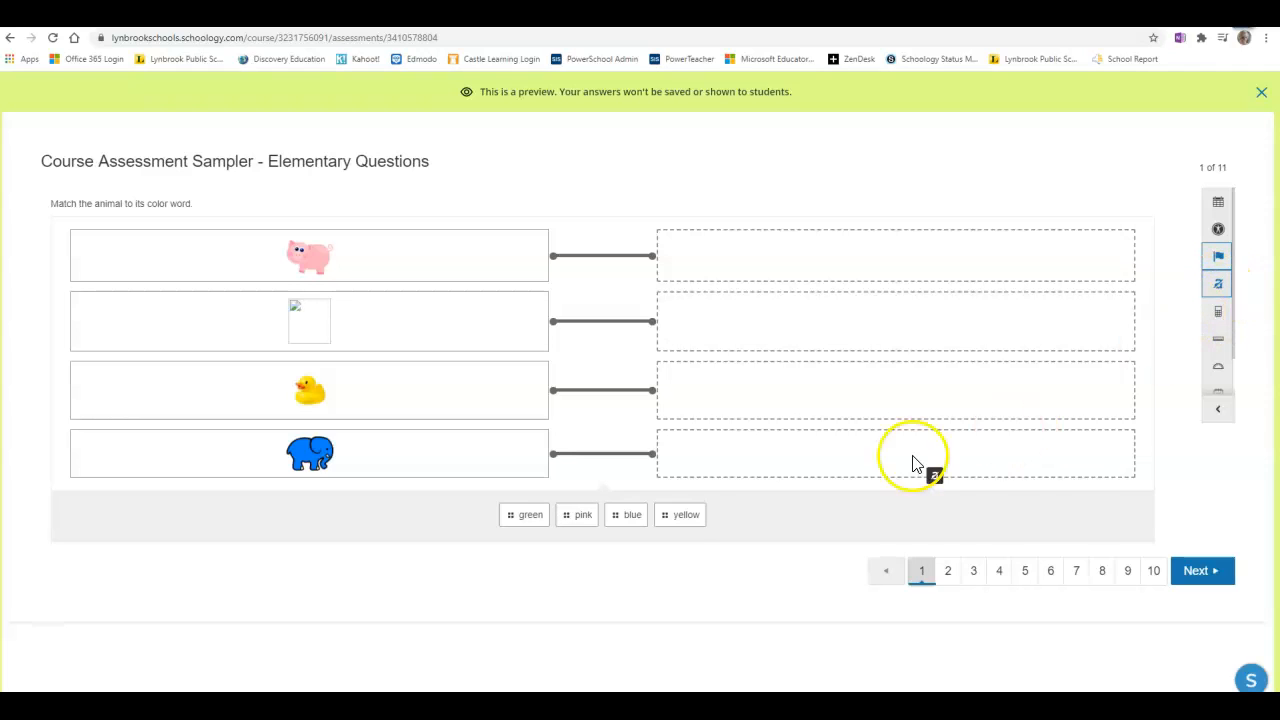
{"action": "left_click", "coordinate": [674, 514]}
{"action": "left_click", "coordinate": [626, 515]}
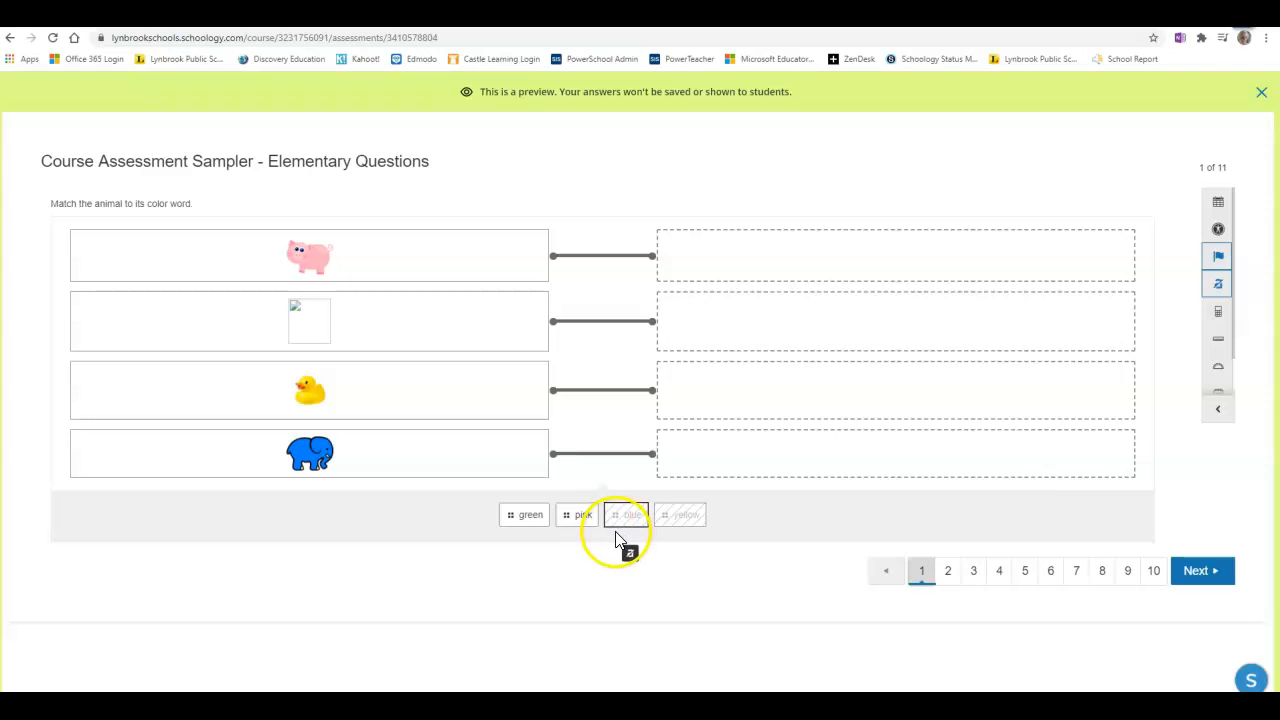
{"action": "left_click", "coordinate": [1220, 287]}
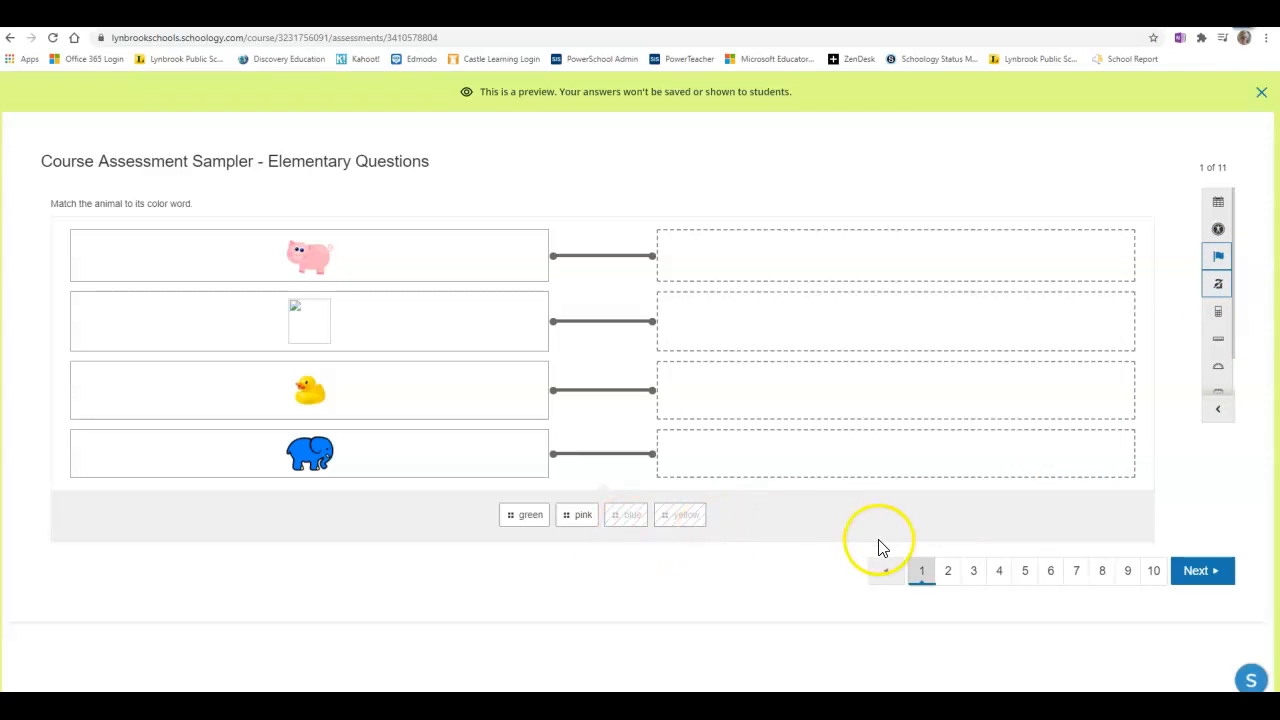
Open the calculator, compute 6 + 2, and close it.
{"action": "left_click", "coordinate": [1219, 318]}
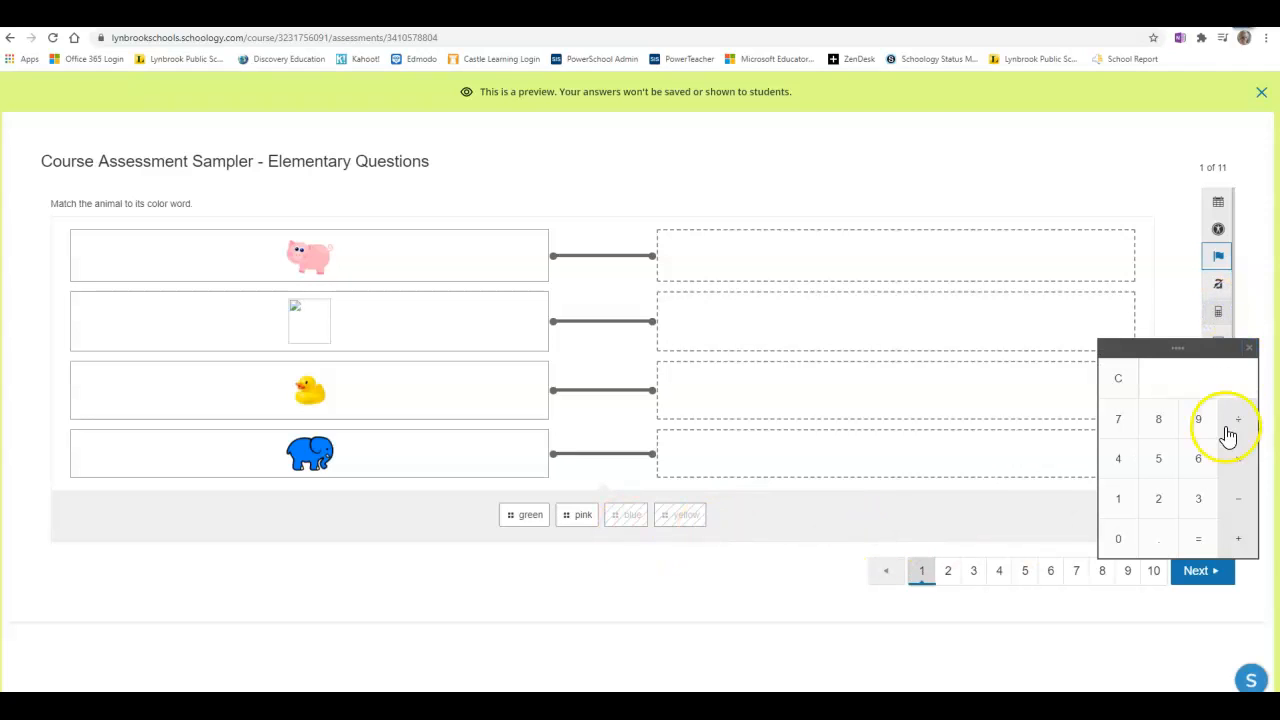
{"action": "left_click", "coordinate": [1198, 460]}
{"action": "left_click", "coordinate": [1240, 538]}
{"action": "left_click", "coordinate": [1158, 498]}
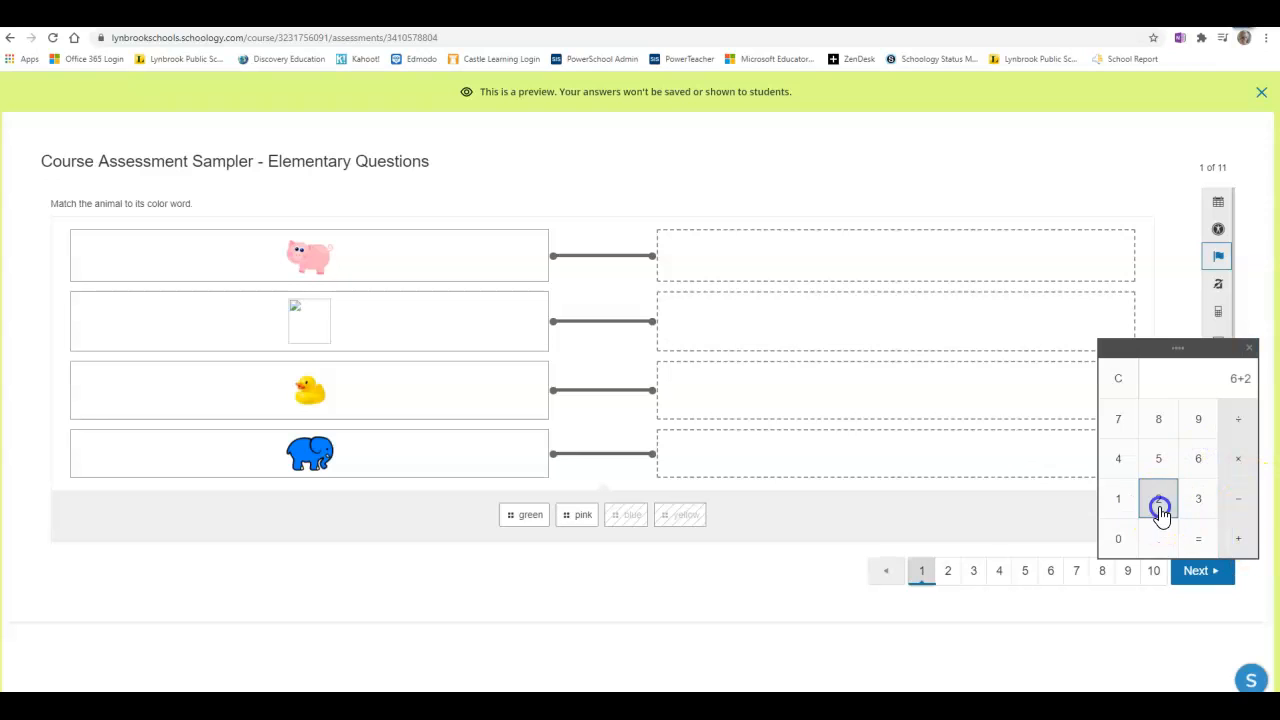
{"action": "left_click", "coordinate": [1198, 538]}
{"action": "left_click", "coordinate": [1249, 348]}
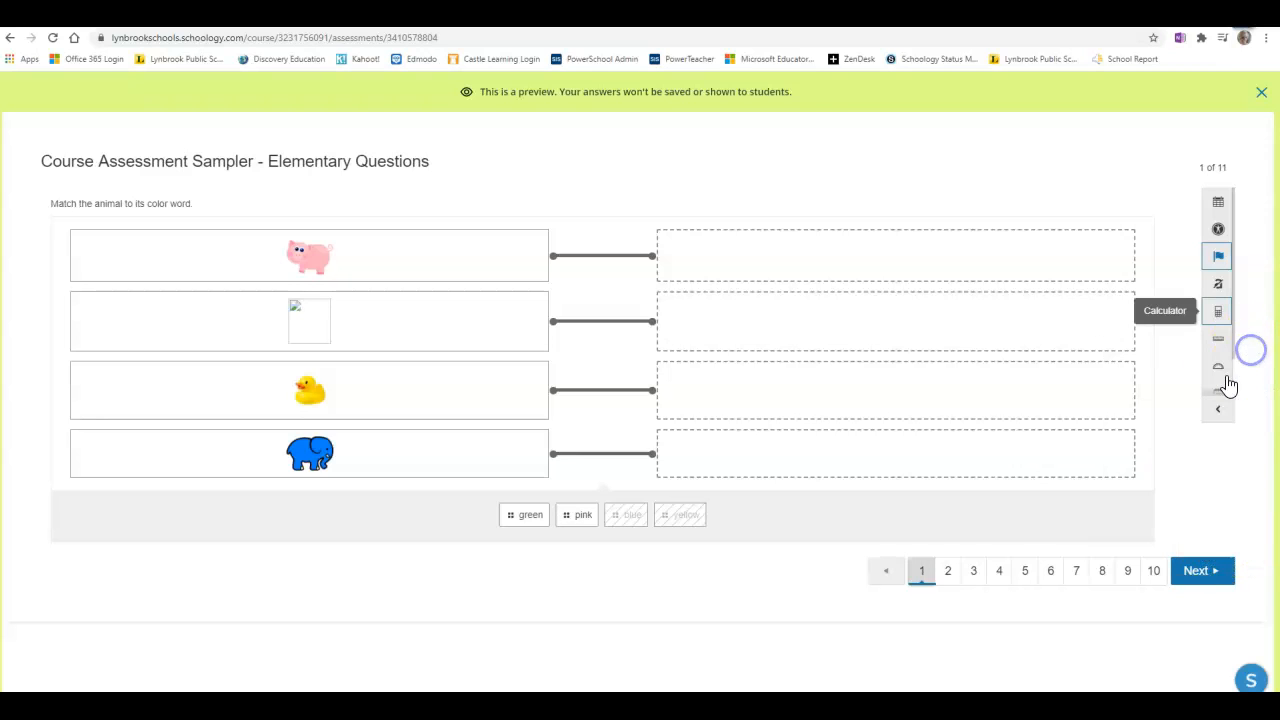
Open the ruler, reposition it over the question, and open the protractor.
{"action": "left_click", "coordinate": [1219, 340]}
{"action": "left_click_drag", "start_coordinate": [677, 426], "coordinate": [691, 357]}
{"action": "mouse_move", "coordinate": [489, 354]}
{"action": "left_mouse_down"}
{"action": "mouse_move", "coordinate": [543, 283]}
{"action": "mouse_move", "coordinate": [471, 371]}
{"action": "mouse_move", "coordinate": [477, 351]}
{"action": "left_mouse_up"}
{"action": "left_click", "coordinate": [1228, 370]}
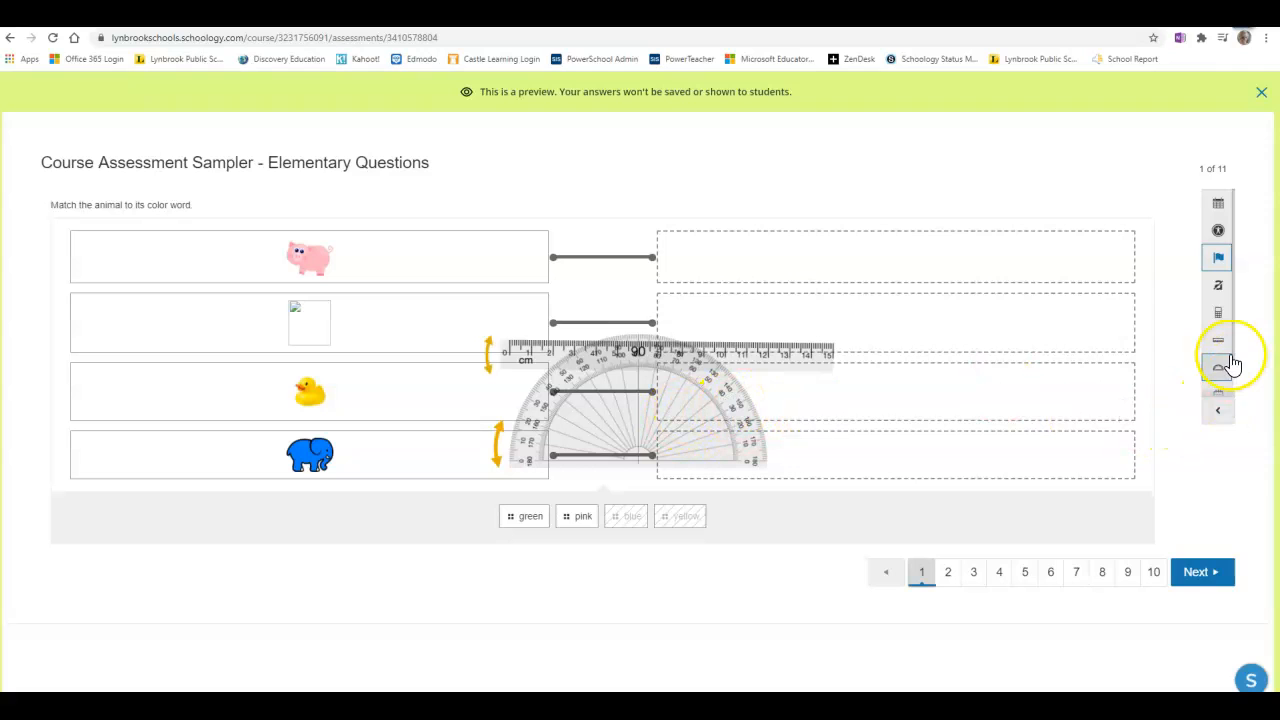
Open the notepad and move it toward the answer area.
{"action": "scroll", "coordinate": [1234, 394], "scroll_direction": "down", "scroll_amount": 1}
{"action": "left_click", "coordinate": [1220, 357]}
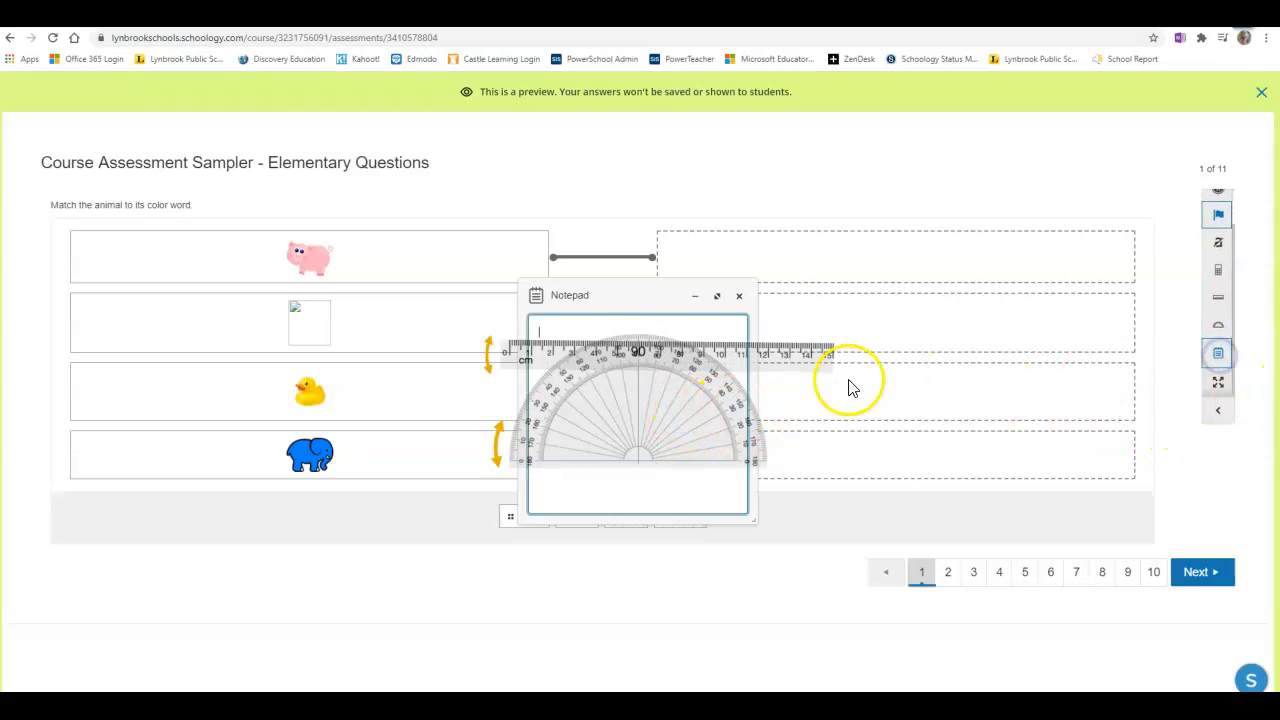
{"action": "left_click_drag", "start_coordinate": [606, 300], "coordinate": [936, 254]}
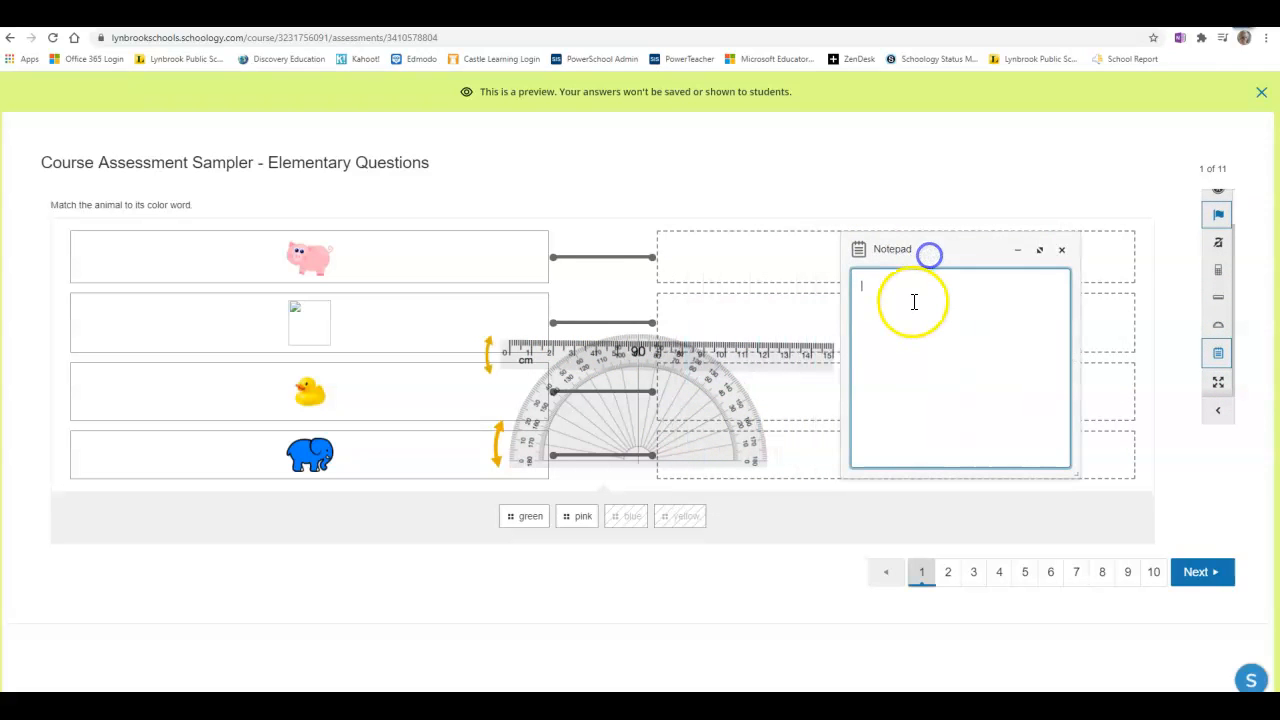
Close the notepad in the preview.
{"action": "left_click", "coordinate": [1061, 249]}
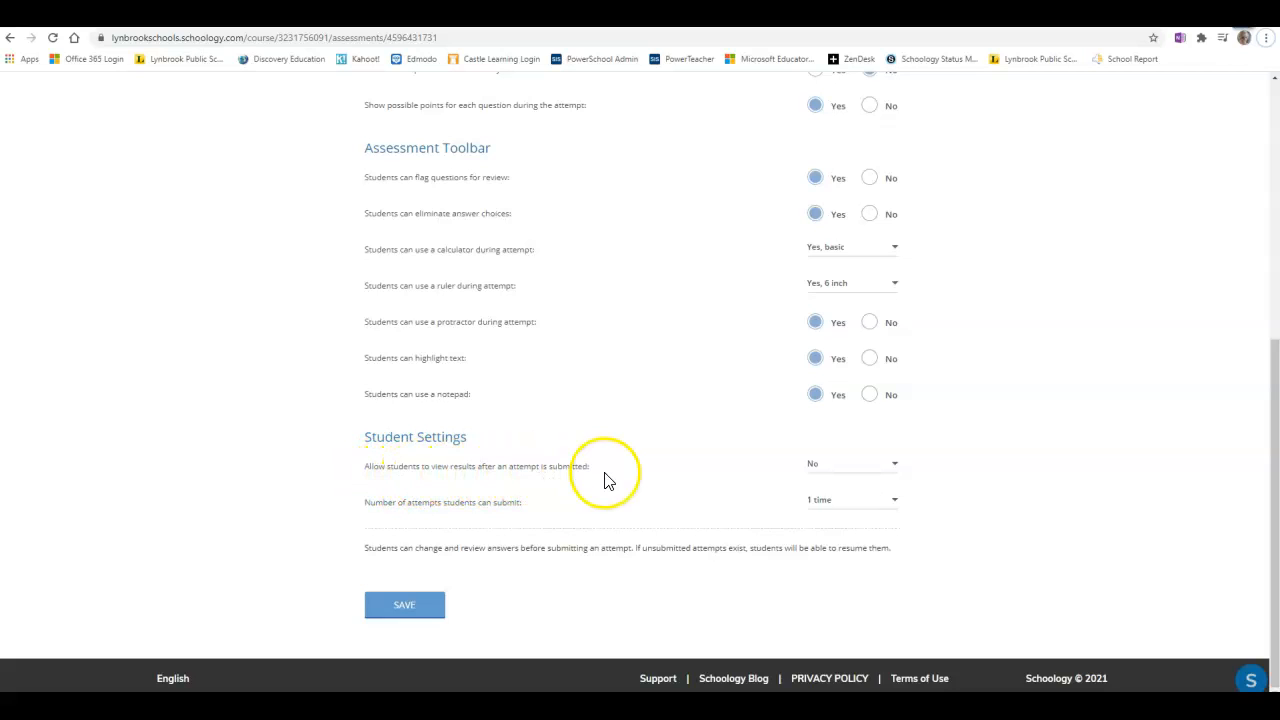
Allow students to view results after submitting, choosing Yes with correct answers.
{"action": "left_click", "coordinate": [866, 474]}
{"action": "left_click", "coordinate": [866, 470]}
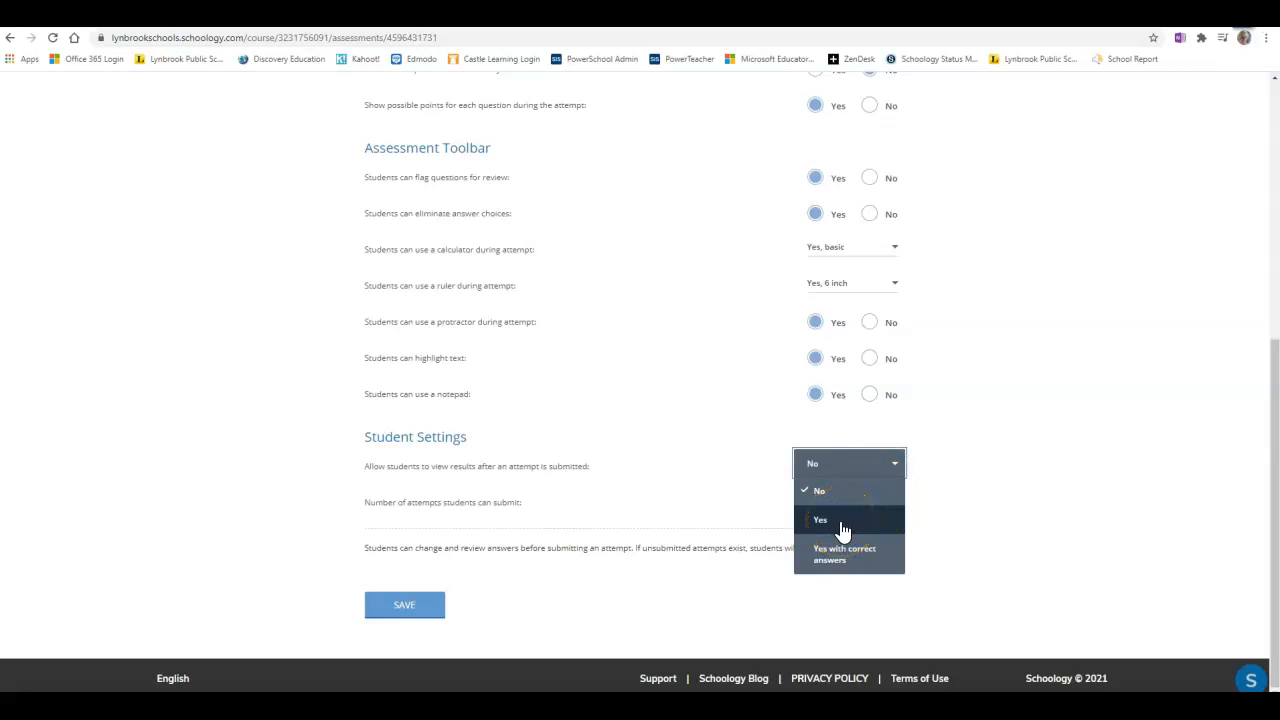
{"action": "left_click", "coordinate": [857, 566]}
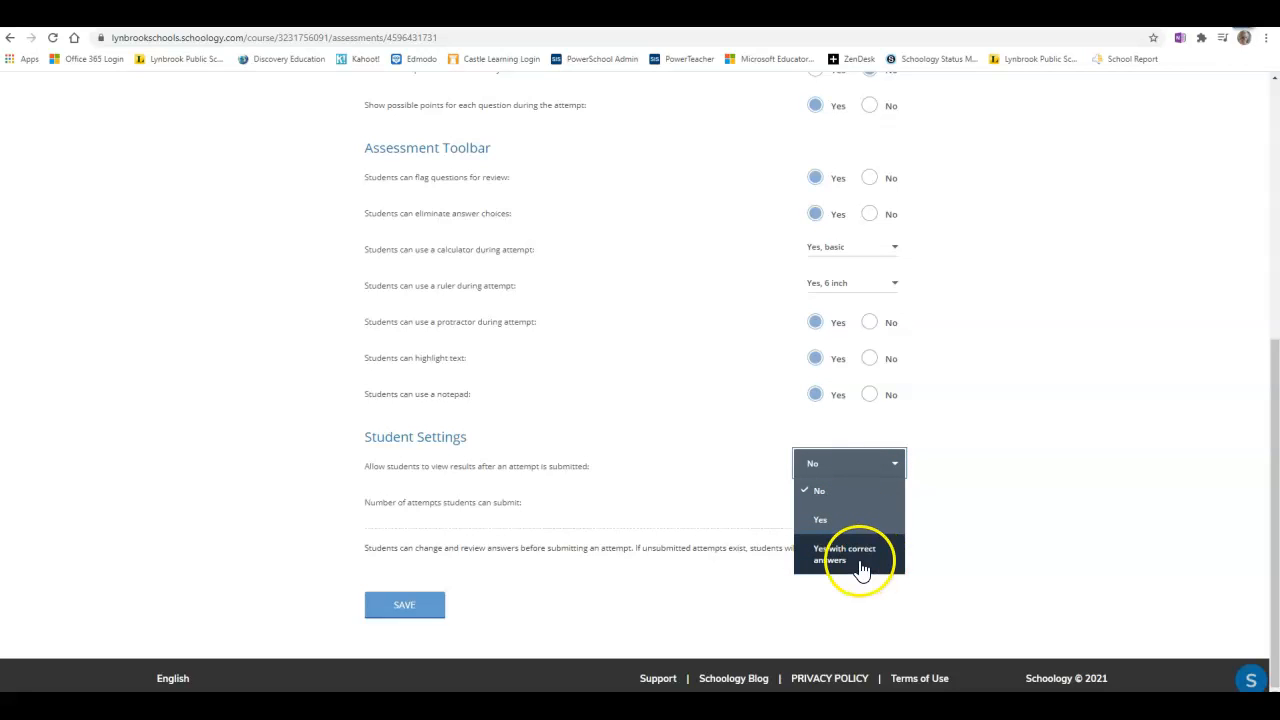
{"action": "left_click", "coordinate": [998, 496]}
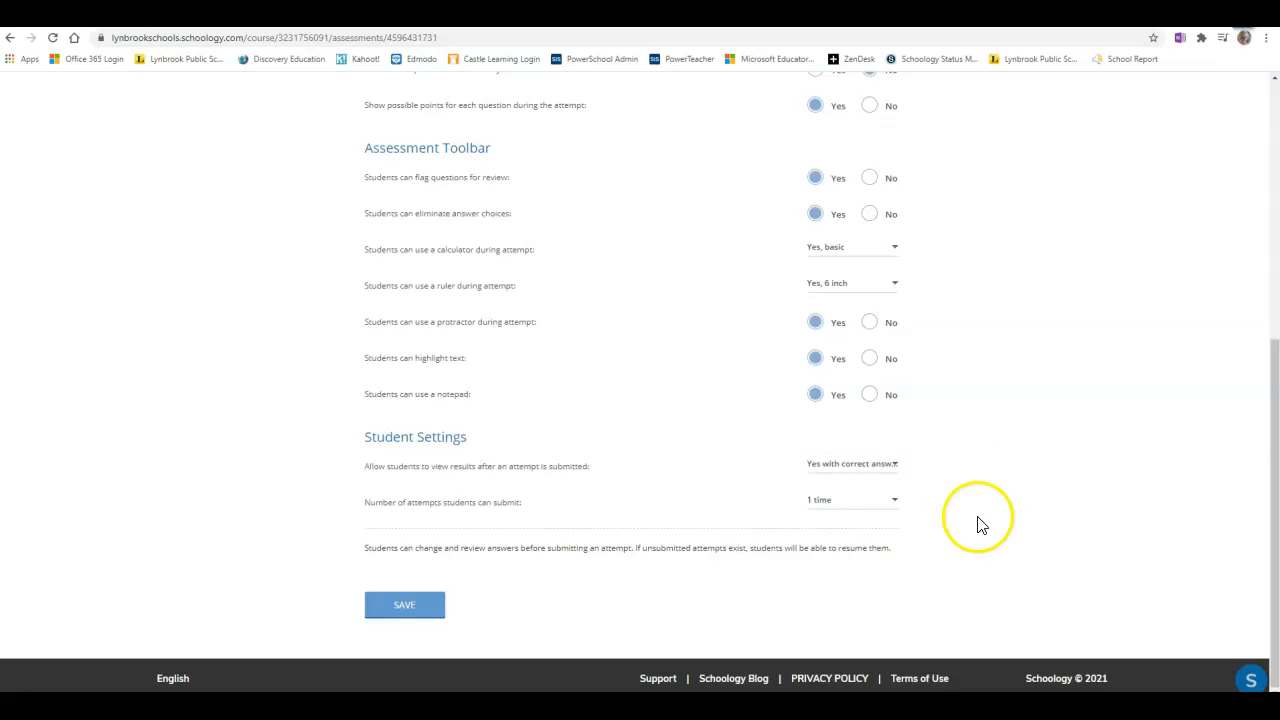
Set the number of attempts students can submit to 2 times.
{"action": "left_click", "coordinate": [874, 508]}
{"action": "left_click_drag", "start_coordinate": [900, 537], "coordinate": [903, 646]}
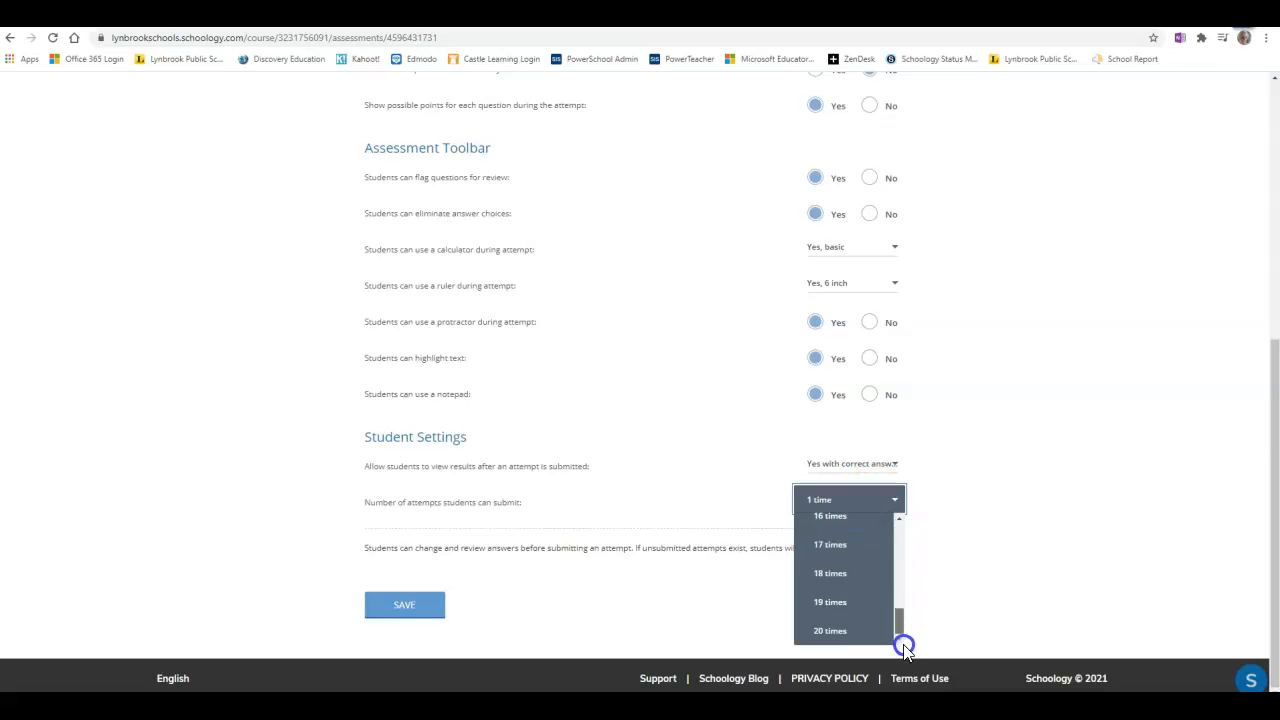
{"action": "left_click", "coordinate": [943, 510]}
{"action": "left_click", "coordinate": [846, 499]}
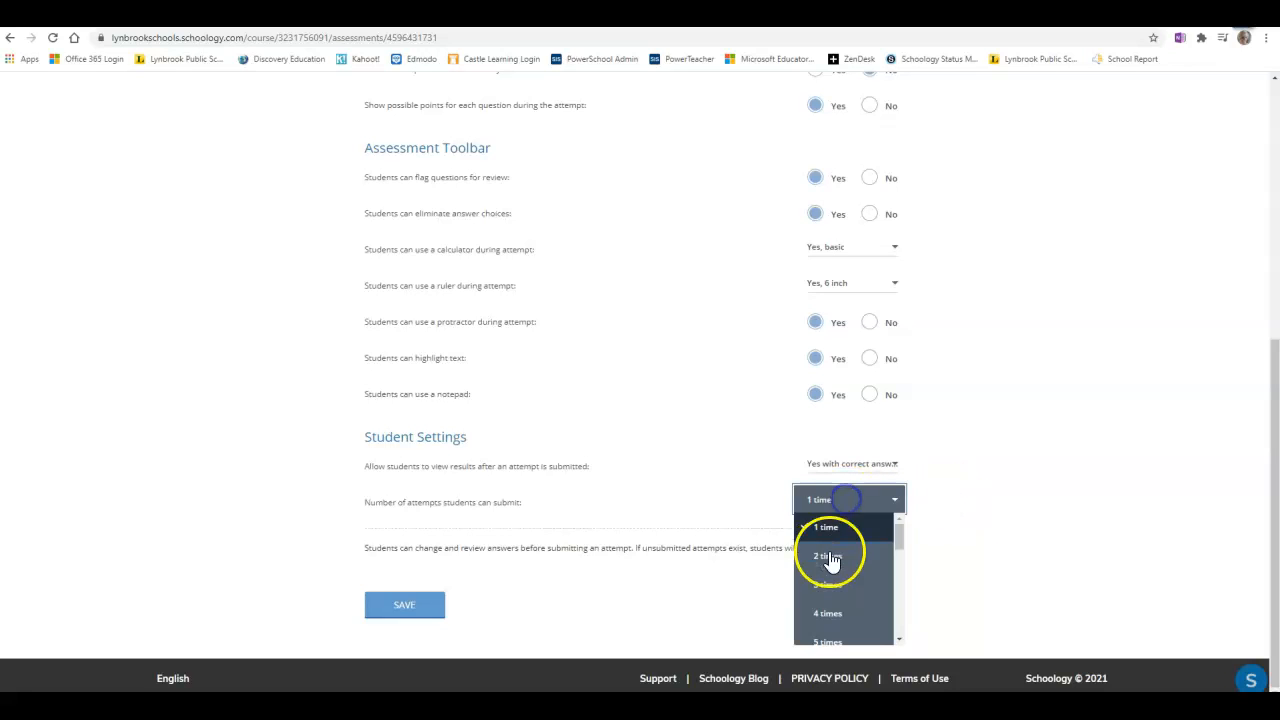
{"action": "left_click", "coordinate": [830, 557]}
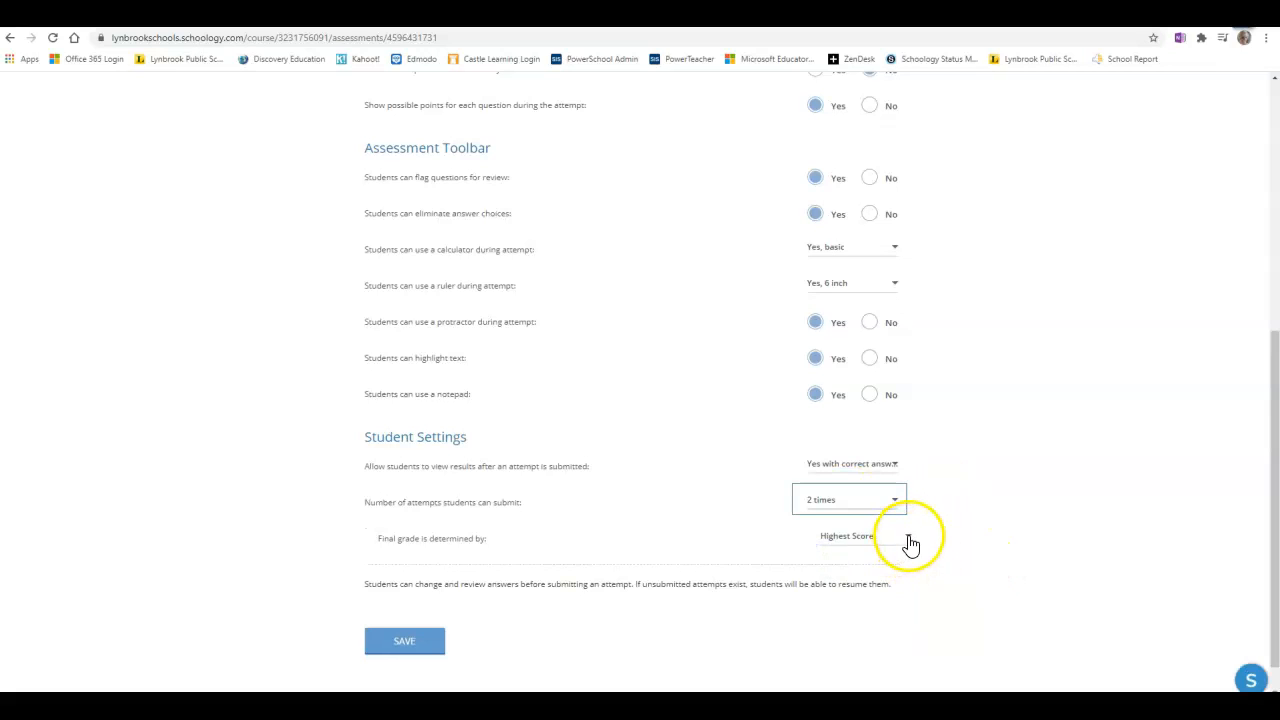
Keep the final grade determined by Highest Score and save the assessment settings.
{"action": "left_click", "coordinate": [910, 542]}
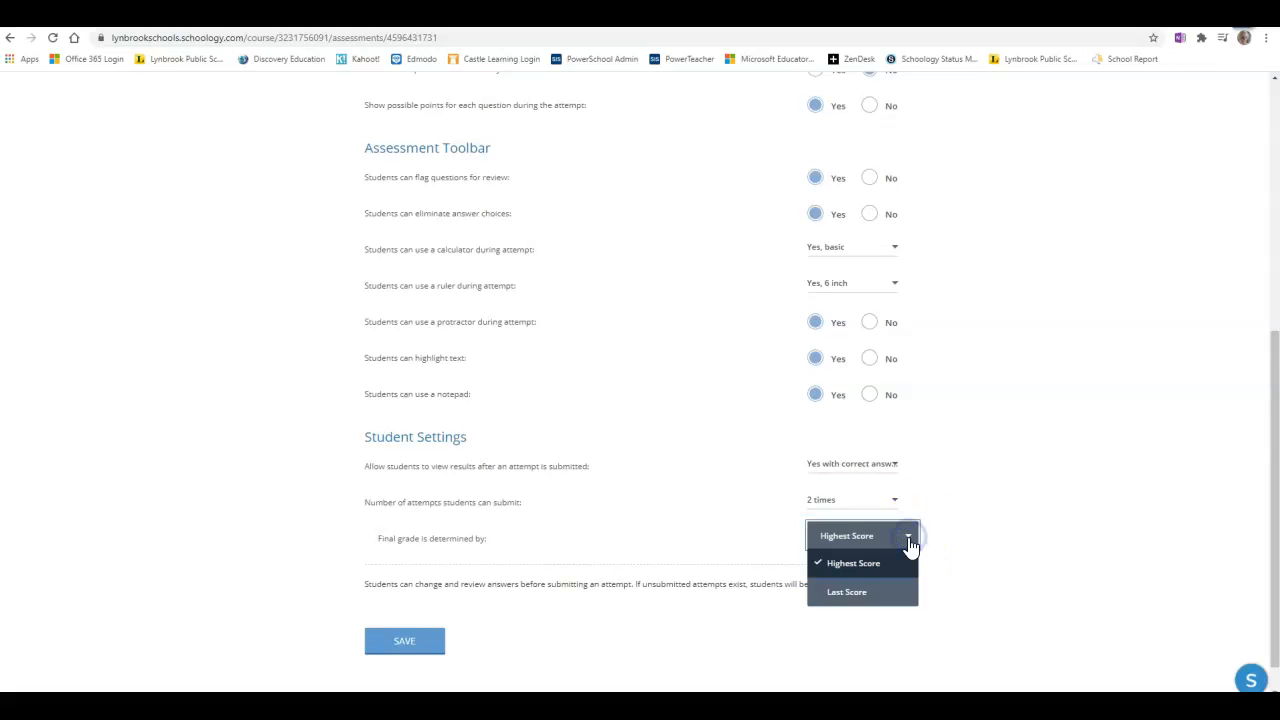
{"action": "left_click", "coordinate": [898, 573]}
{"action": "left_click", "coordinate": [905, 598]}
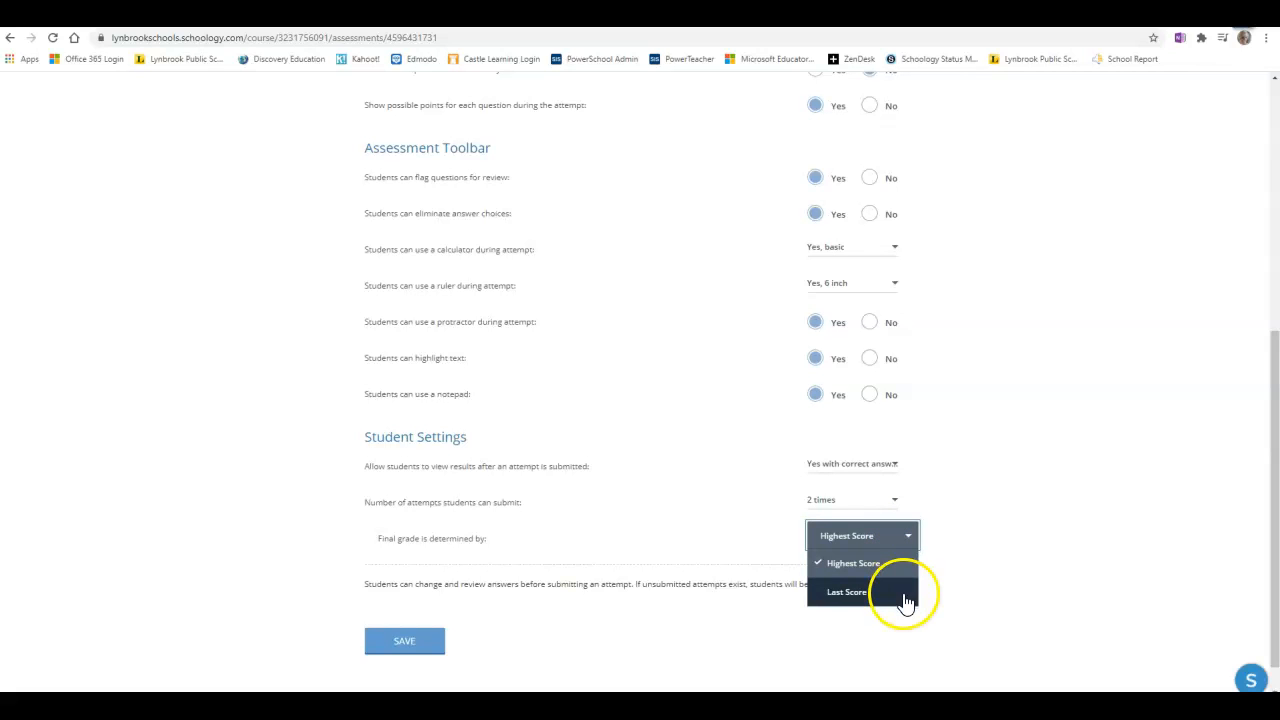
{"action": "left_click", "coordinate": [986, 600]}
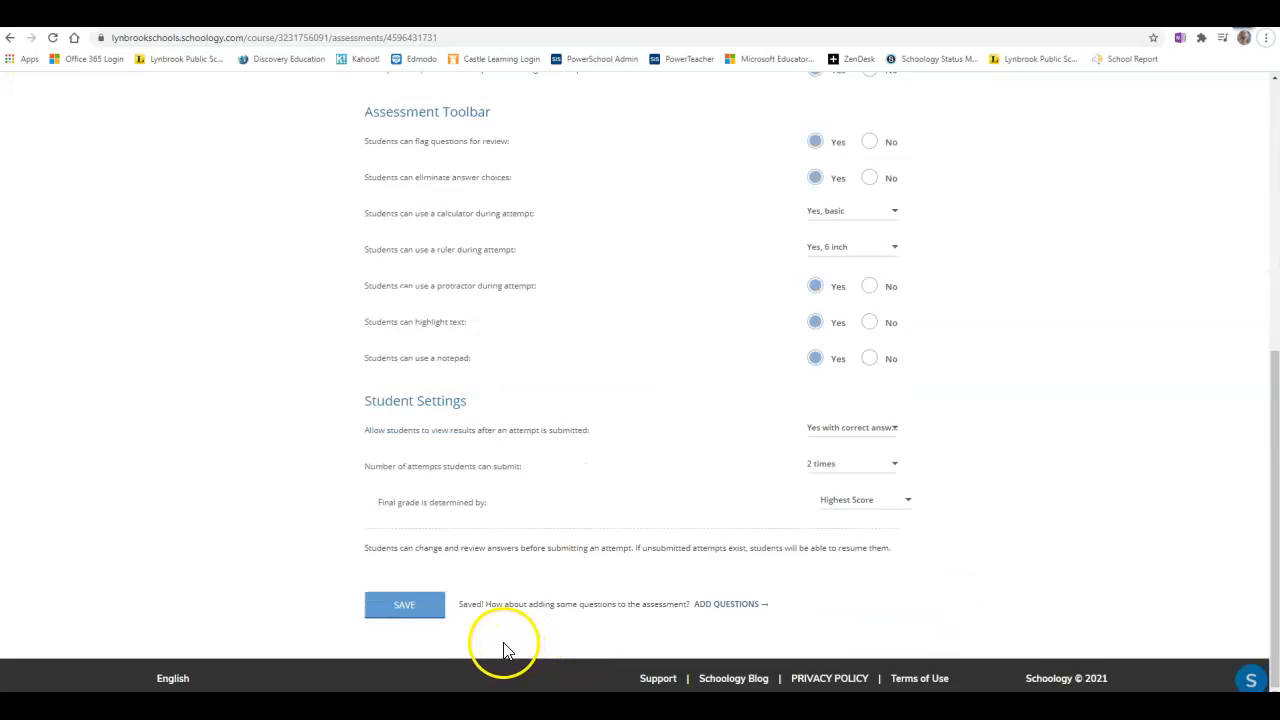
{"action": "left_click", "coordinate": [405, 608]}
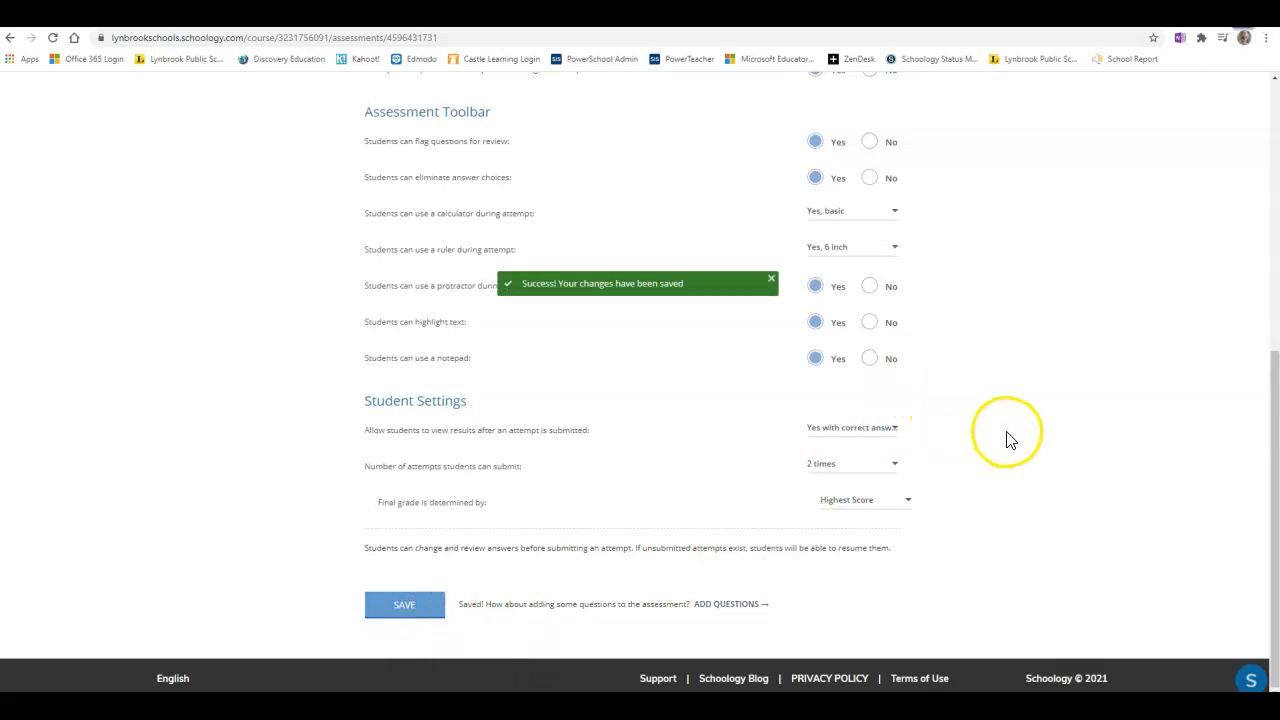
Return to the top of the assessment overview and review the options in the Actions menu.
{"action": "left_click_drag", "start_coordinate": [1273, 490], "coordinate": [1273, 220]}
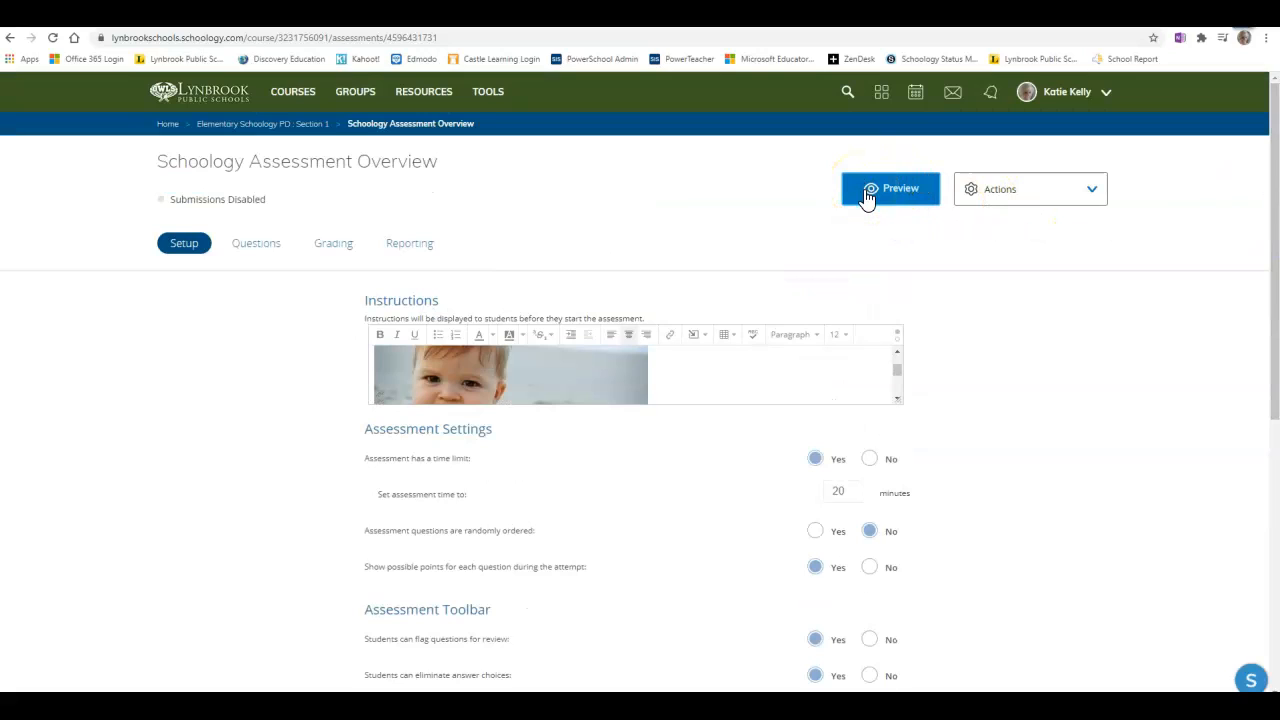
{"action": "left_click", "coordinate": [1096, 194]}
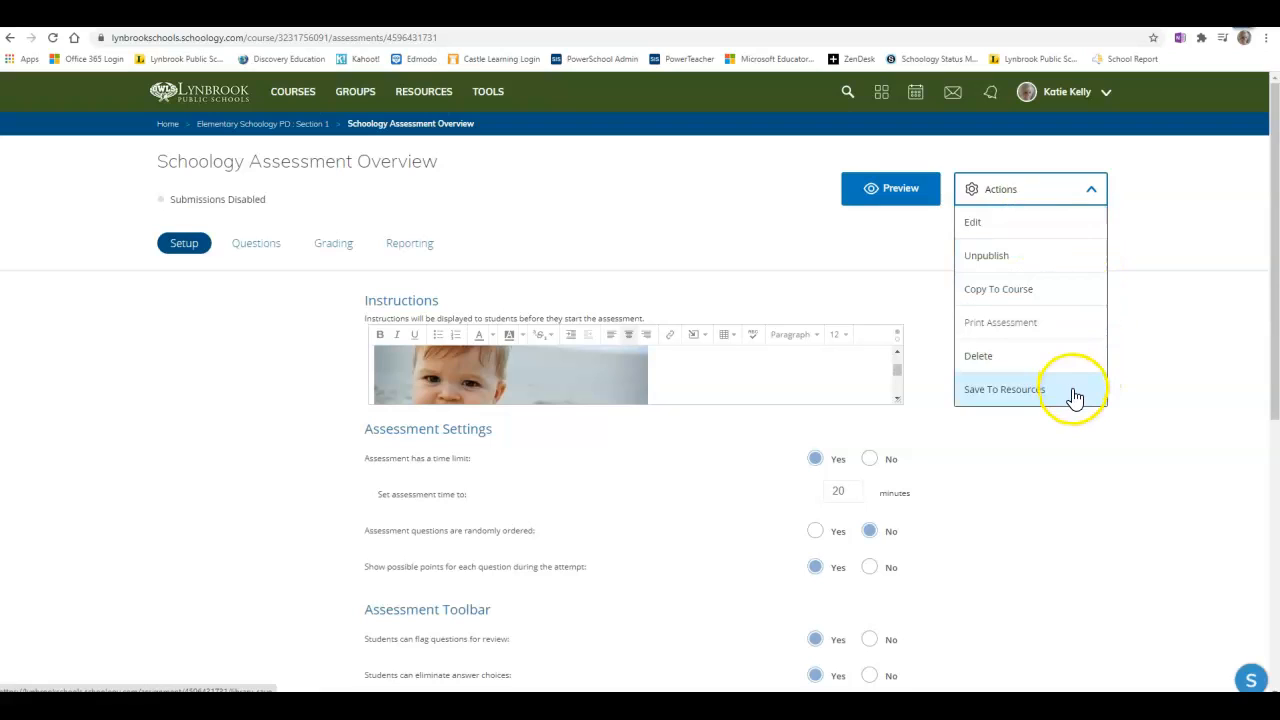
{"action": "left_click", "coordinate": [1194, 420]}
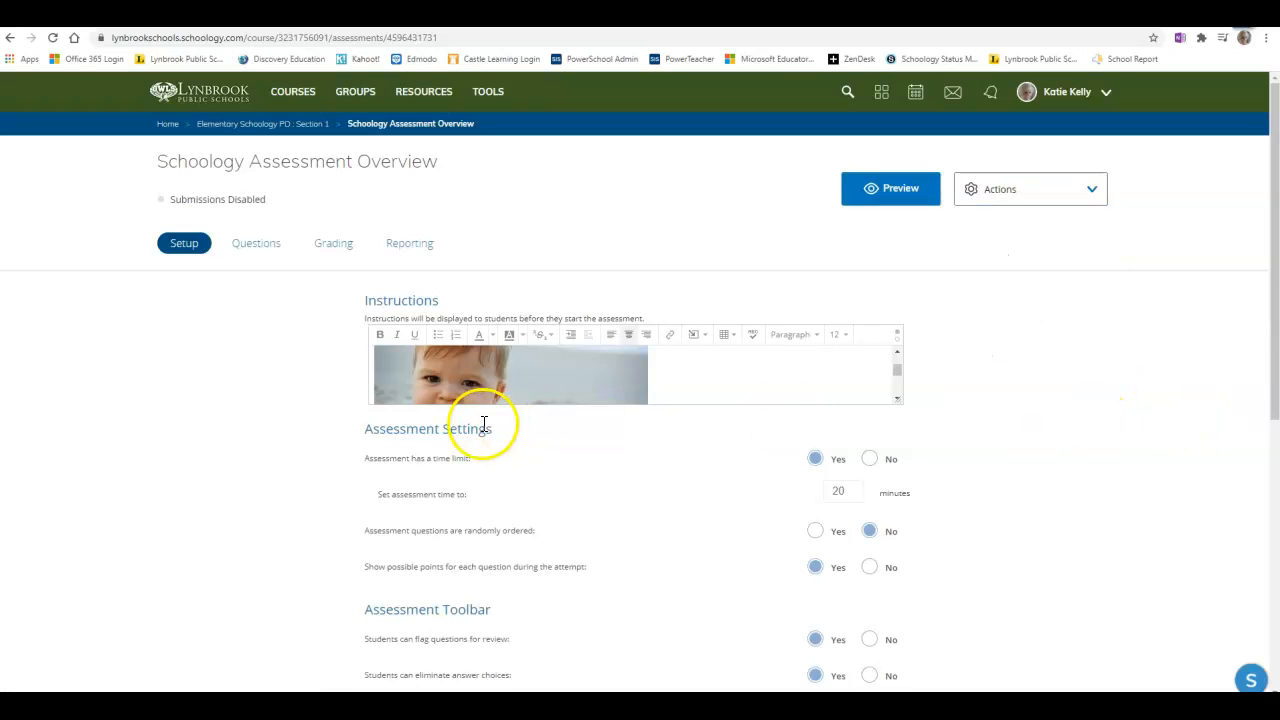